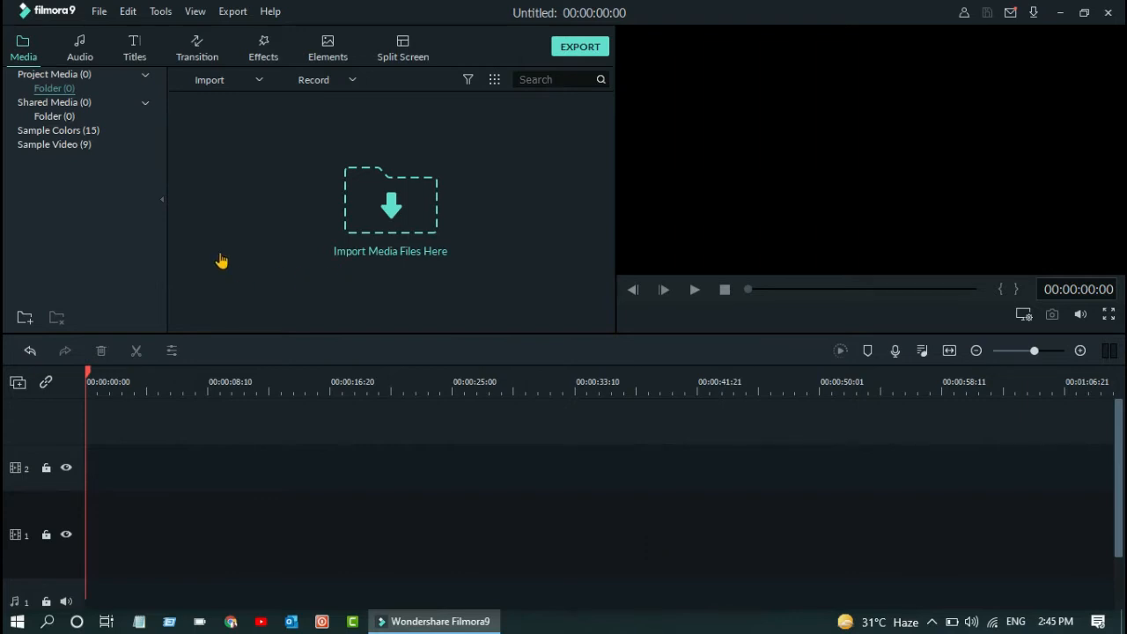
Step: Add the Gradient 4 sample color to the start of video track 1 and return the playhead to the beginning
{"action": "left_click", "coordinate": [64, 131]}
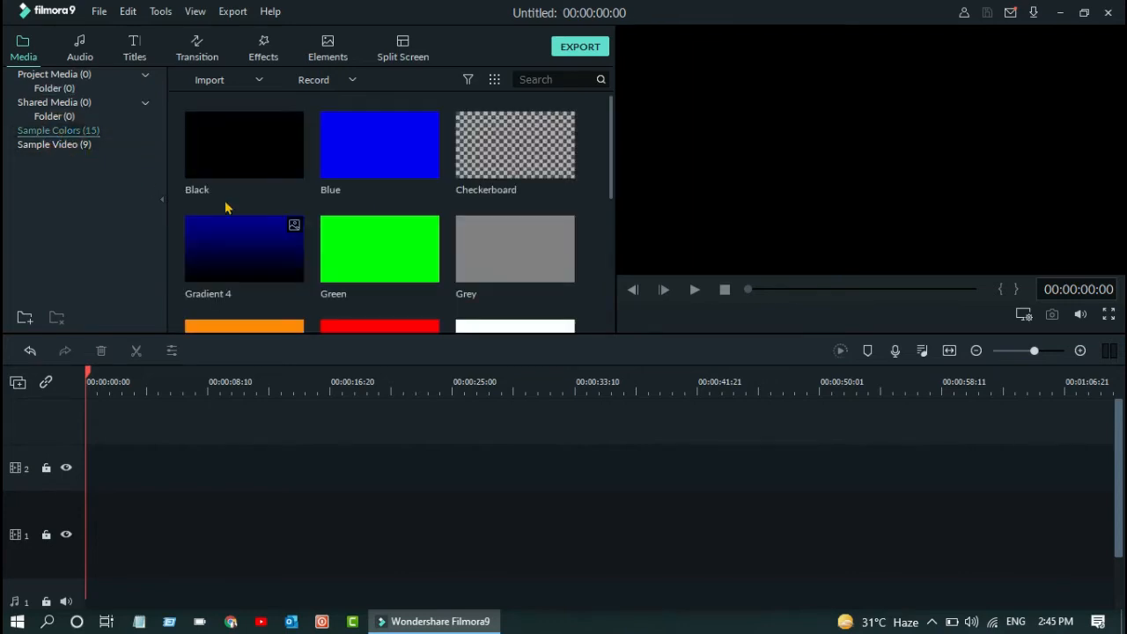
{"action": "scroll", "coordinate": [468, 284], "scroll_direction": "down", "scroll_amount": 4}
{"action": "left_click", "coordinate": [513, 260]}
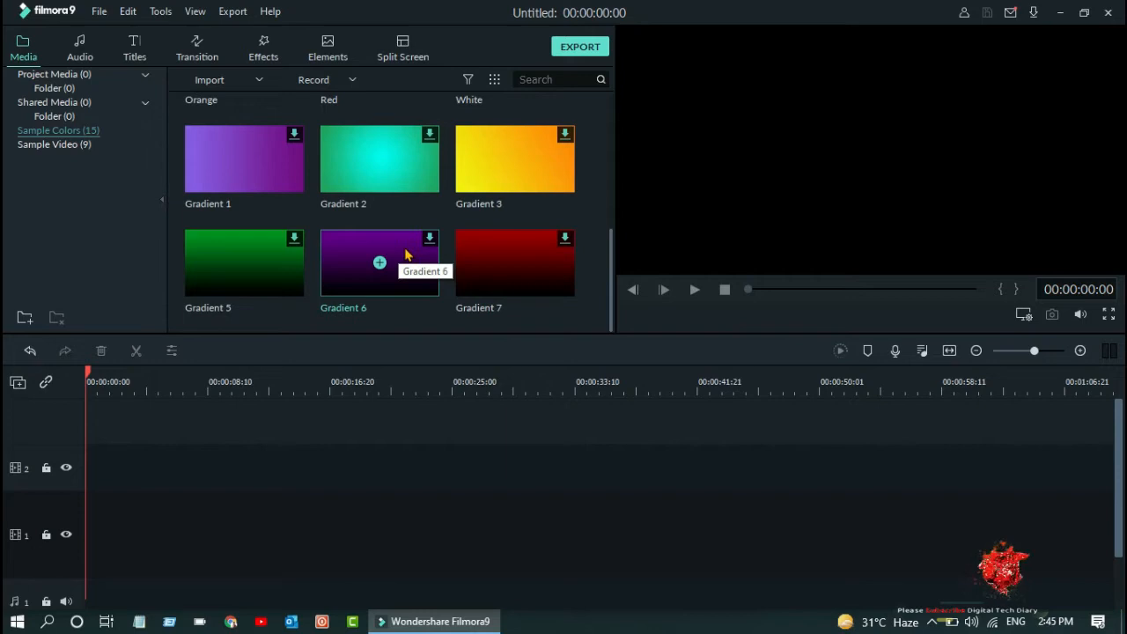
{"action": "scroll", "coordinate": [404, 255], "scroll_direction": "up", "scroll_amount": 3}
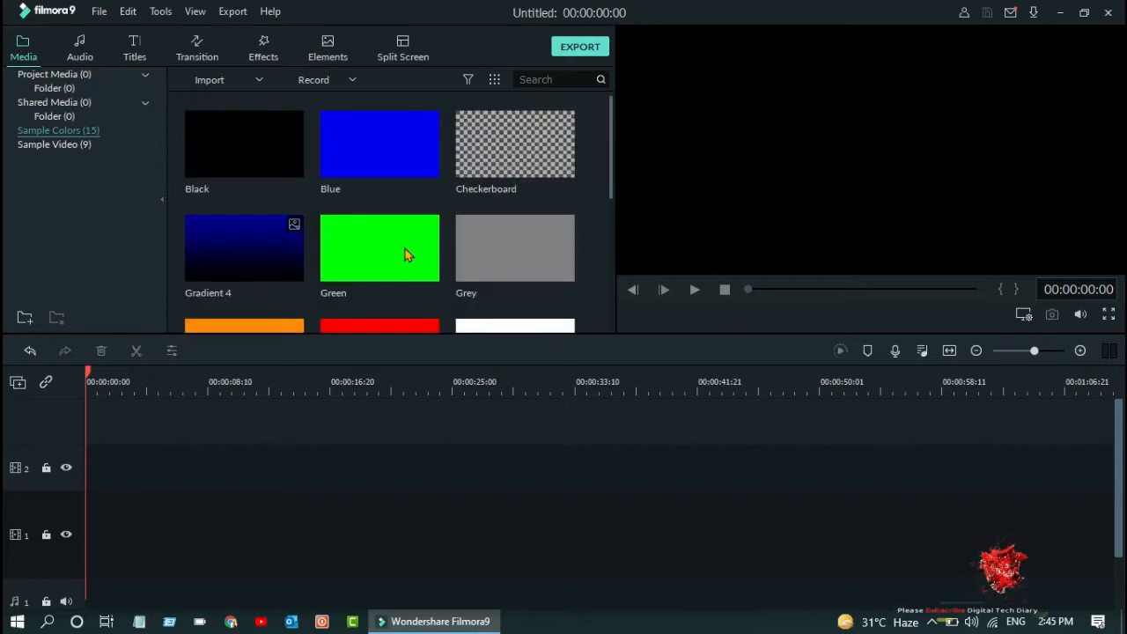
{"action": "left_click", "coordinate": [244, 247]}
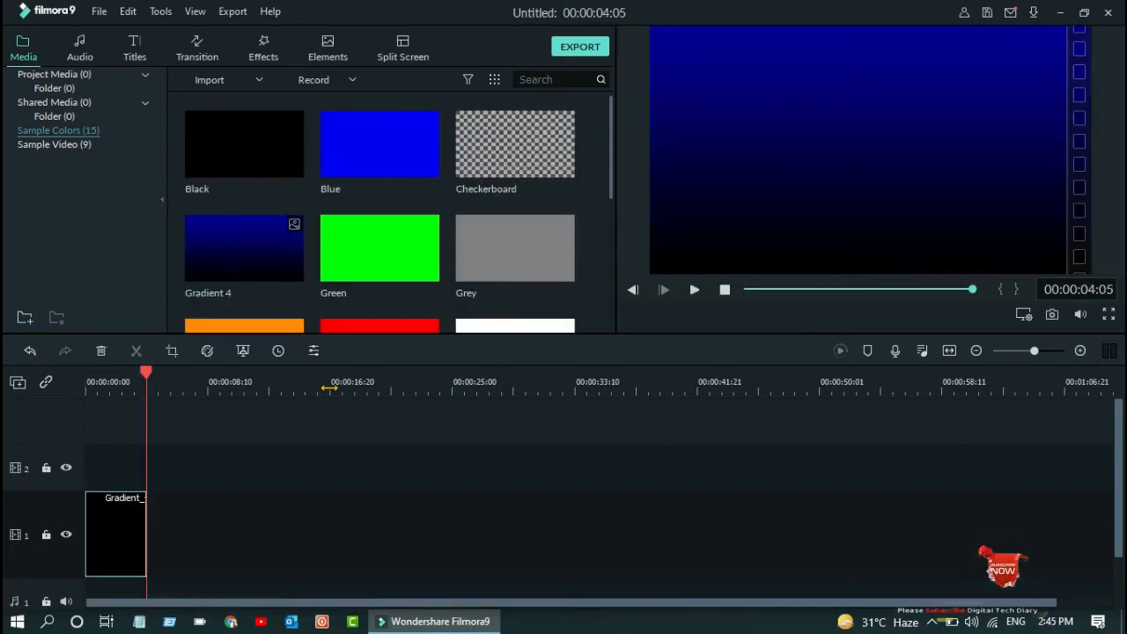
{"action": "left_click_drag", "start_coordinate": [145, 373], "coordinate": [79, 385]}
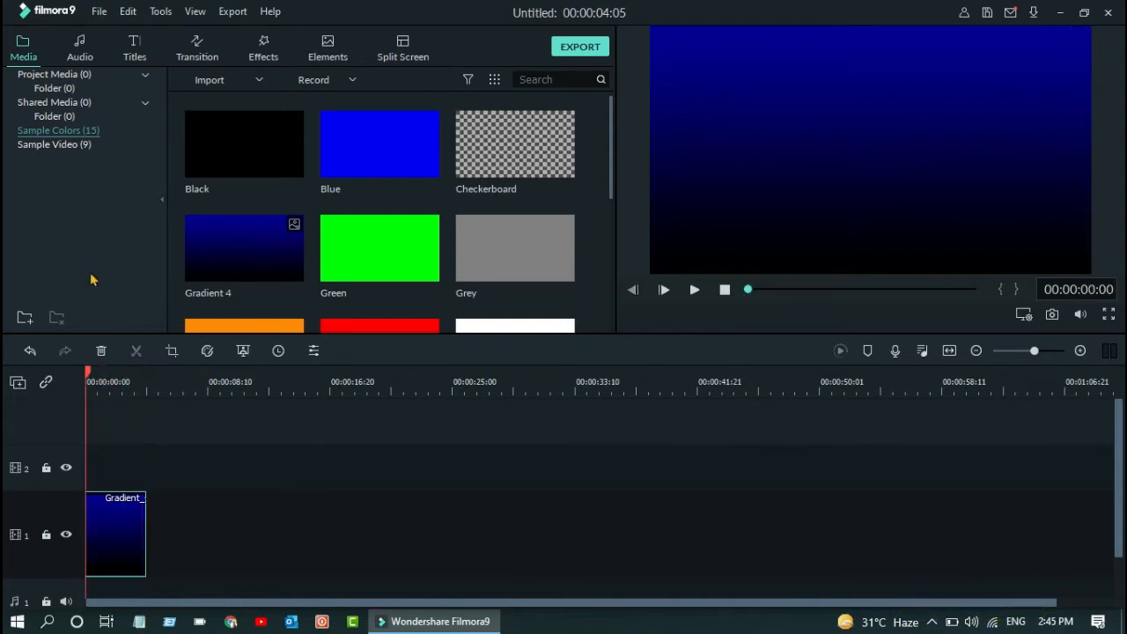
Step: Add Title 27 at the start of track 2 above the gradient and trim it to the gradient clip's length
{"action": "left_click", "coordinate": [134, 54]}
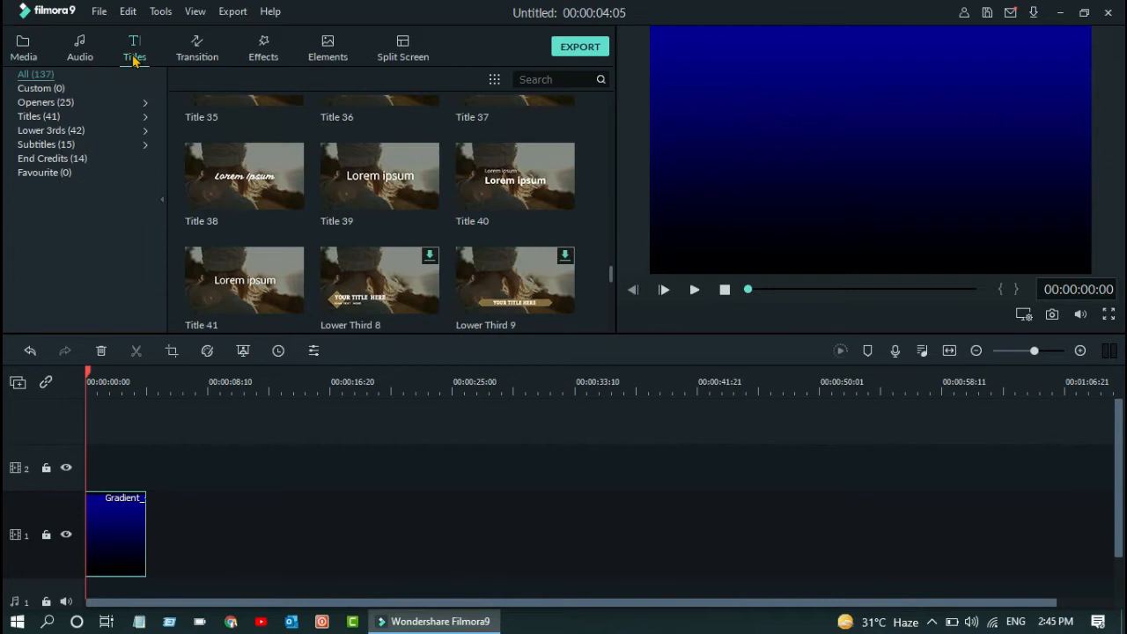
{"action": "scroll", "coordinate": [379, 284], "scroll_direction": "down", "scroll_amount": 8}
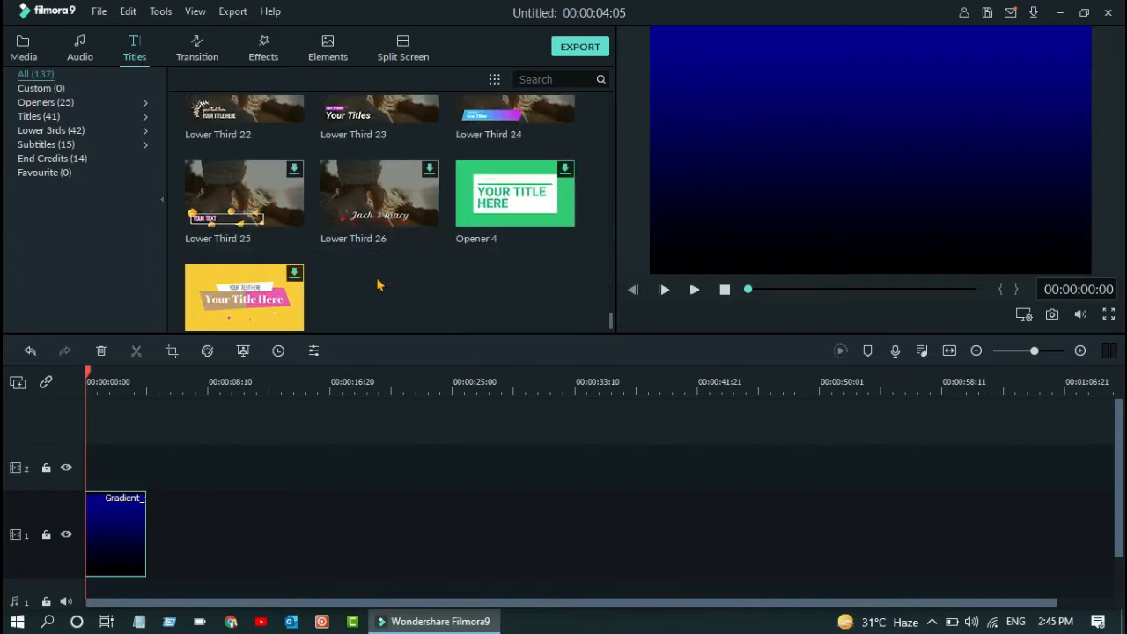
{"action": "scroll", "coordinate": [378, 282], "scroll_direction": "up", "scroll_amount": 5}
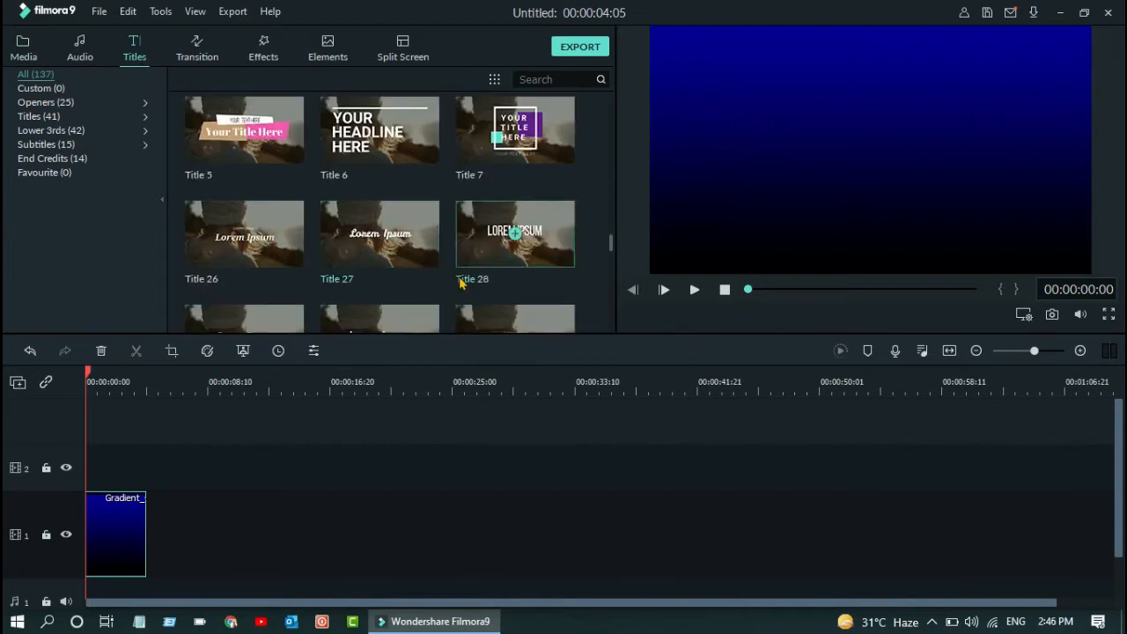
{"action": "left_click", "coordinate": [379, 235]}
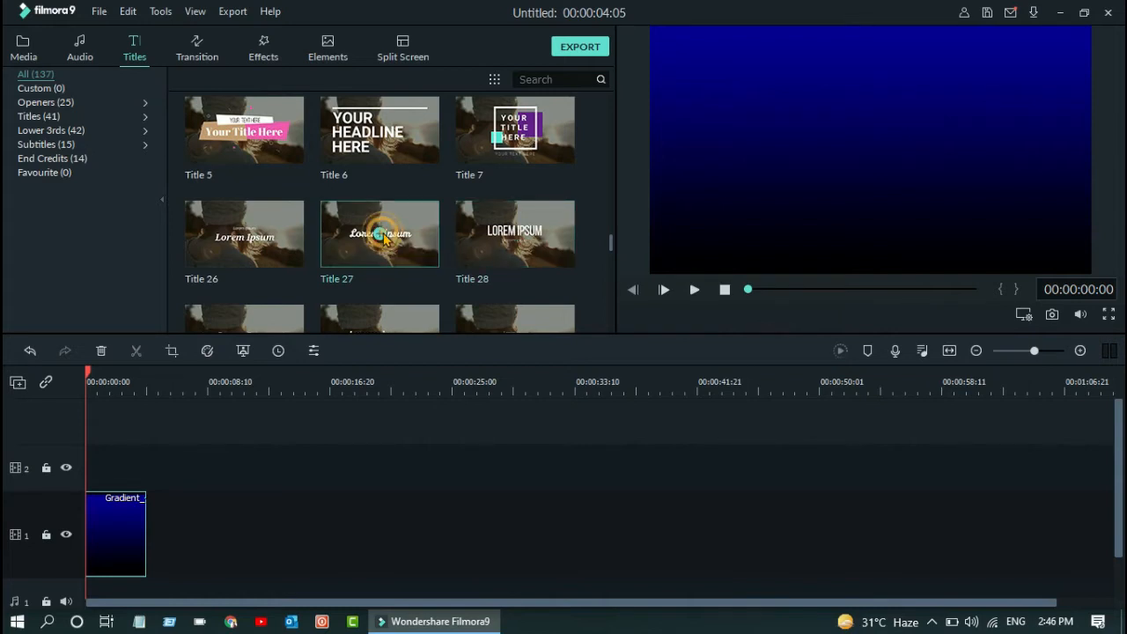
{"action": "left_click_drag", "start_coordinate": [158, 460], "coordinate": [146, 461]}
Step: With the playhead at 00:00:02:20, replace the title clip's placeholder text with "Welcome"
{"action": "left_click_drag", "start_coordinate": [162, 376], "coordinate": [125, 377]}
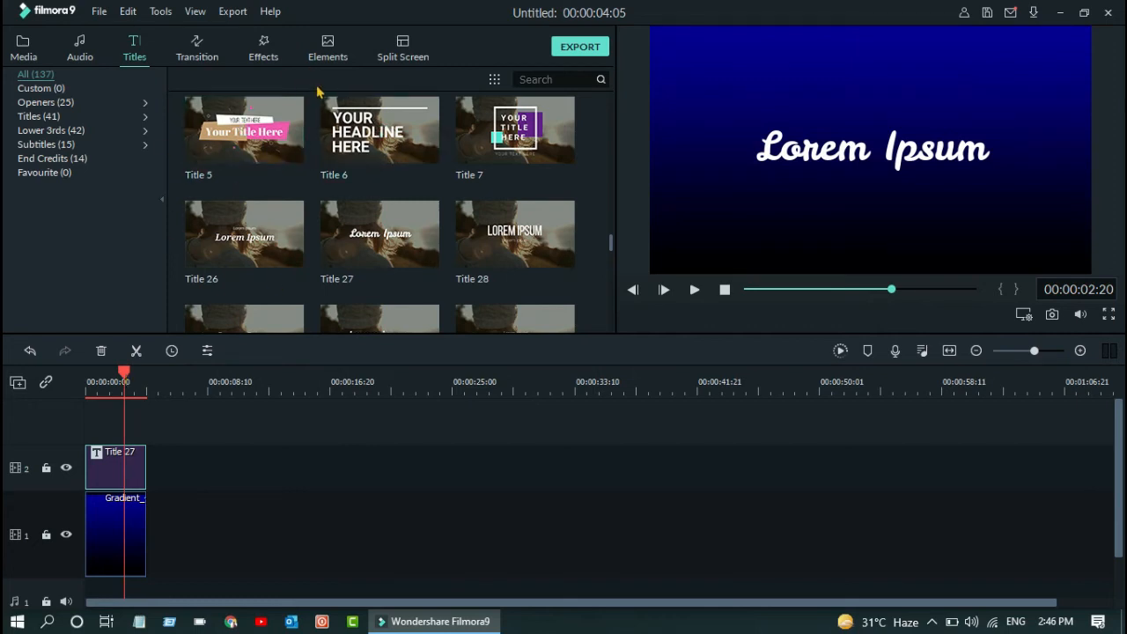
{"action": "double_click", "coordinate": [127, 470]}
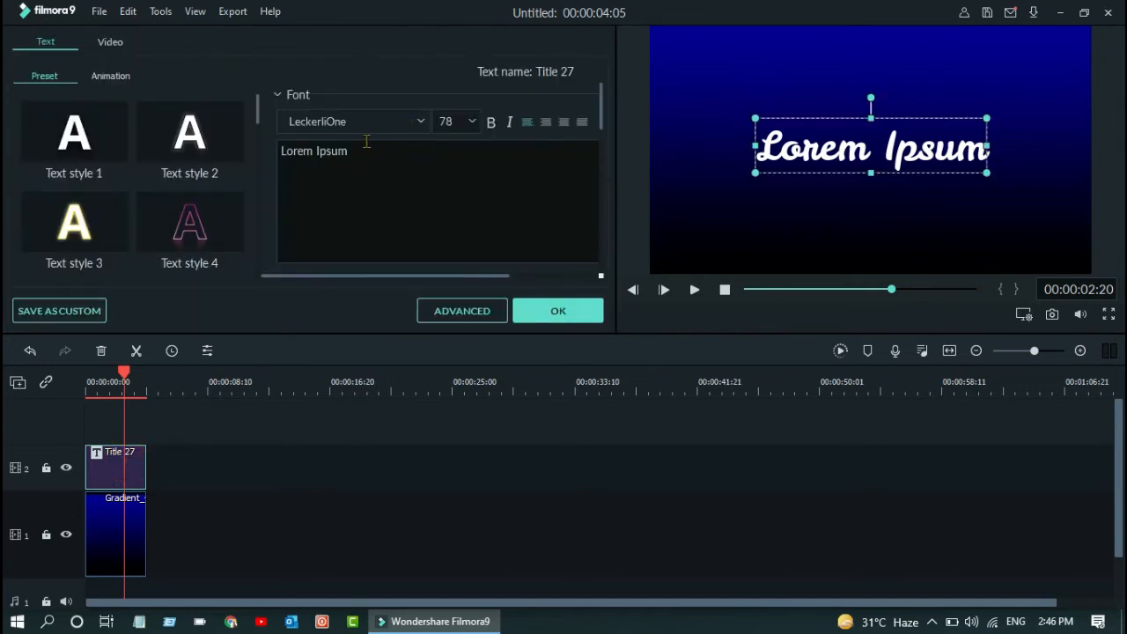
{"action": "left_click_drag", "start_coordinate": [362, 151], "coordinate": [281, 151]}
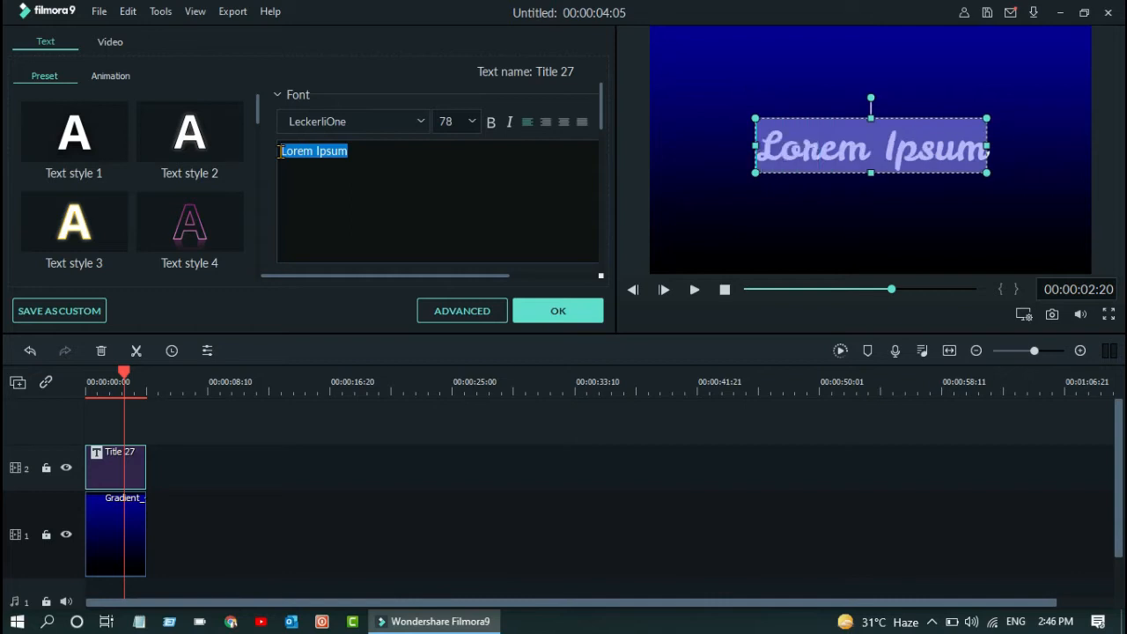
{"action": "type", "text": "Welcome"}
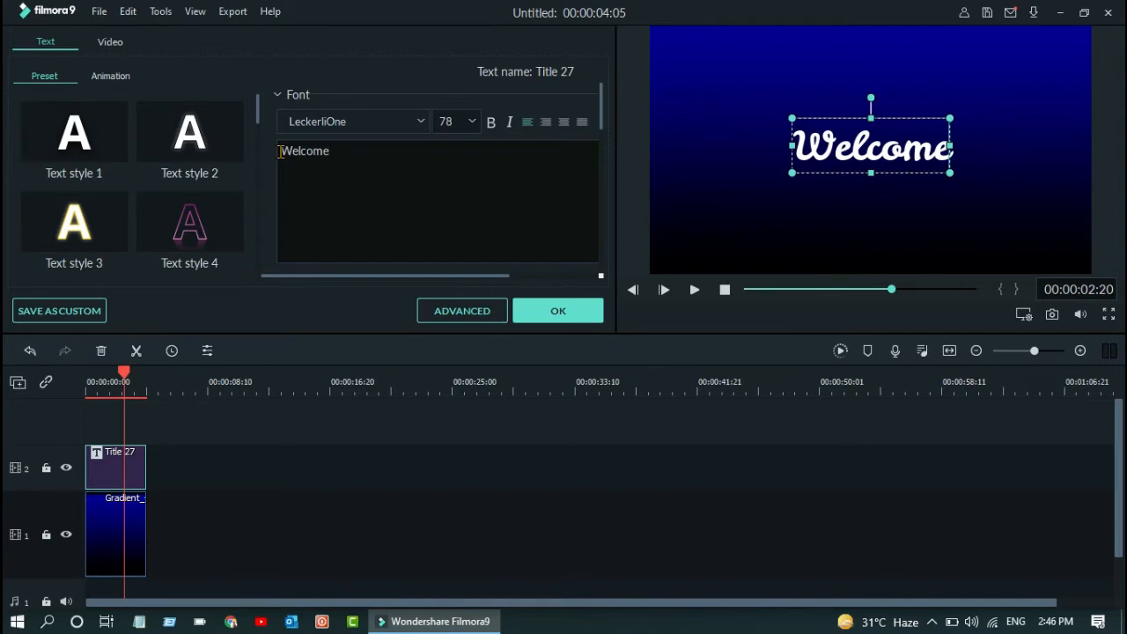
Step: Browse the available fonts for the "Welcome" text and set it to Microsoft New Tai Lue Bold
{"action": "left_click_drag", "start_coordinate": [350, 157], "coordinate": [280, 153]}
{"action": "left_click", "coordinate": [419, 127]}
{"action": "left_click", "coordinate": [416, 125]}
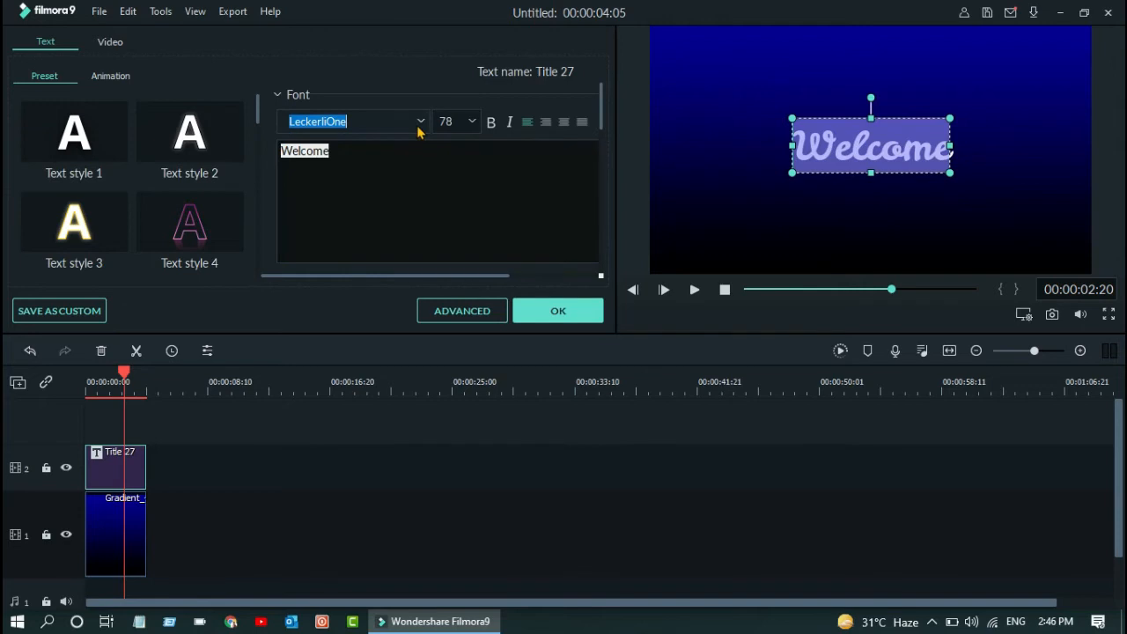
{"action": "left_click", "coordinate": [422, 125]}
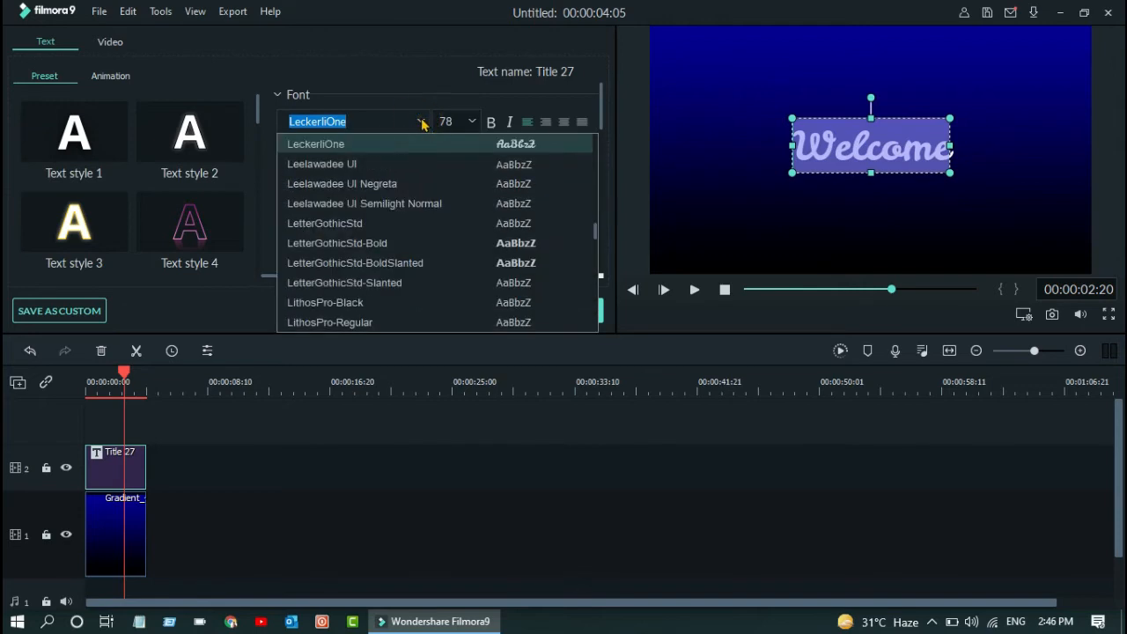
{"action": "key", "text": "Down"}
{"action": "key", "text": "Down"}
{"action": "key", "text": "Down"}
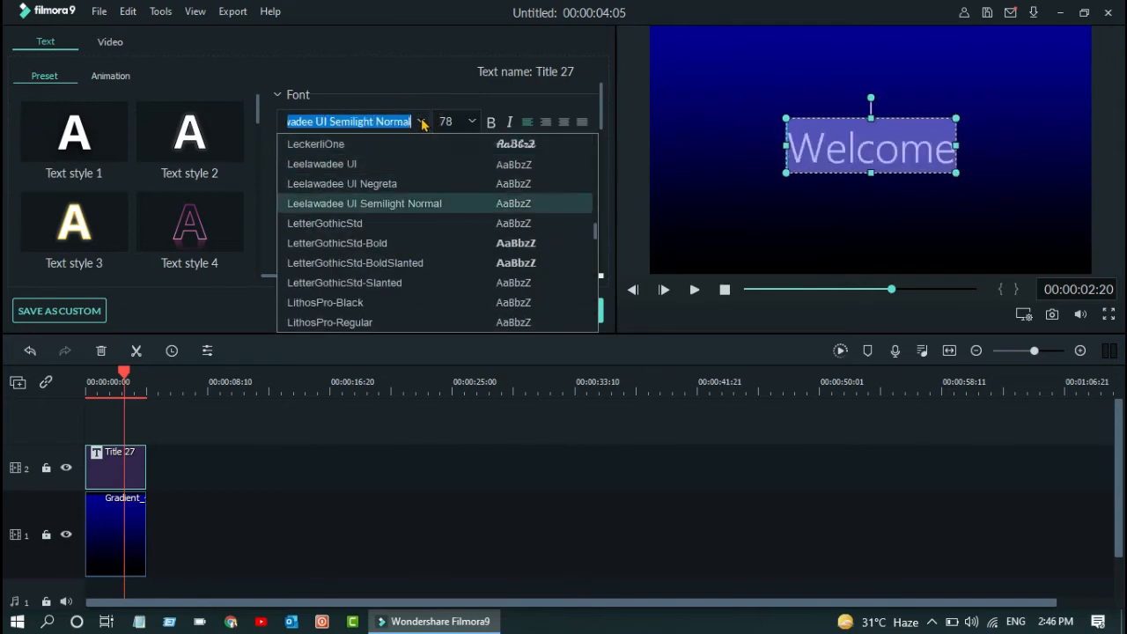
{"action": "key", "text": "Up"}
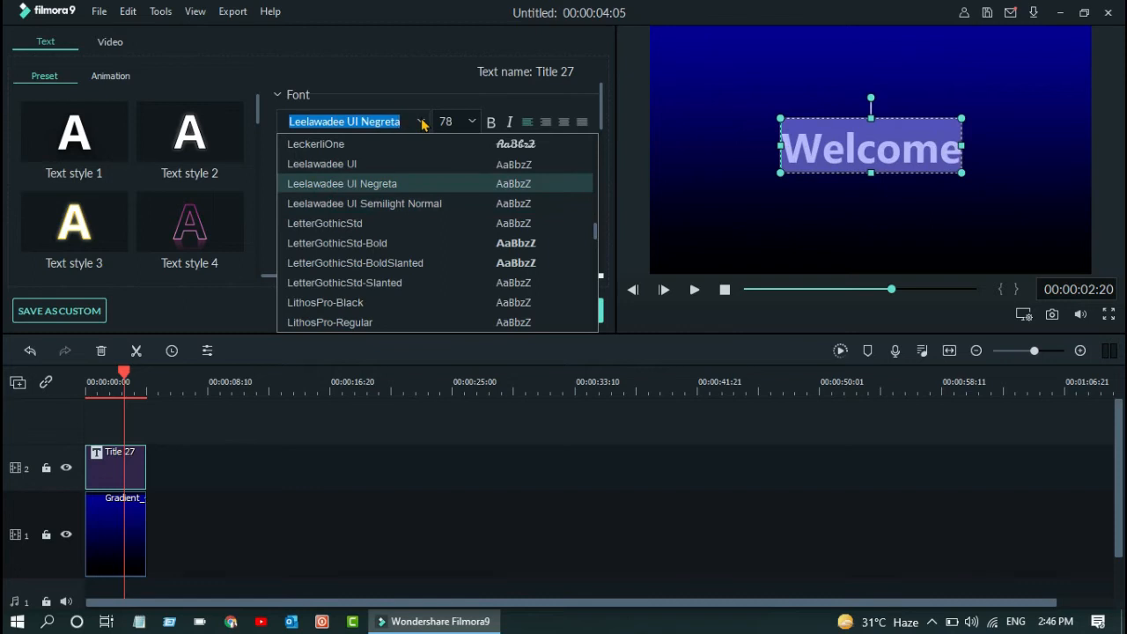
{"action": "key", "text": "Down"}
{"action": "key", "text": "Down"}
{"action": "key", "text": "Down"}
{"action": "key", "text": "Down"}
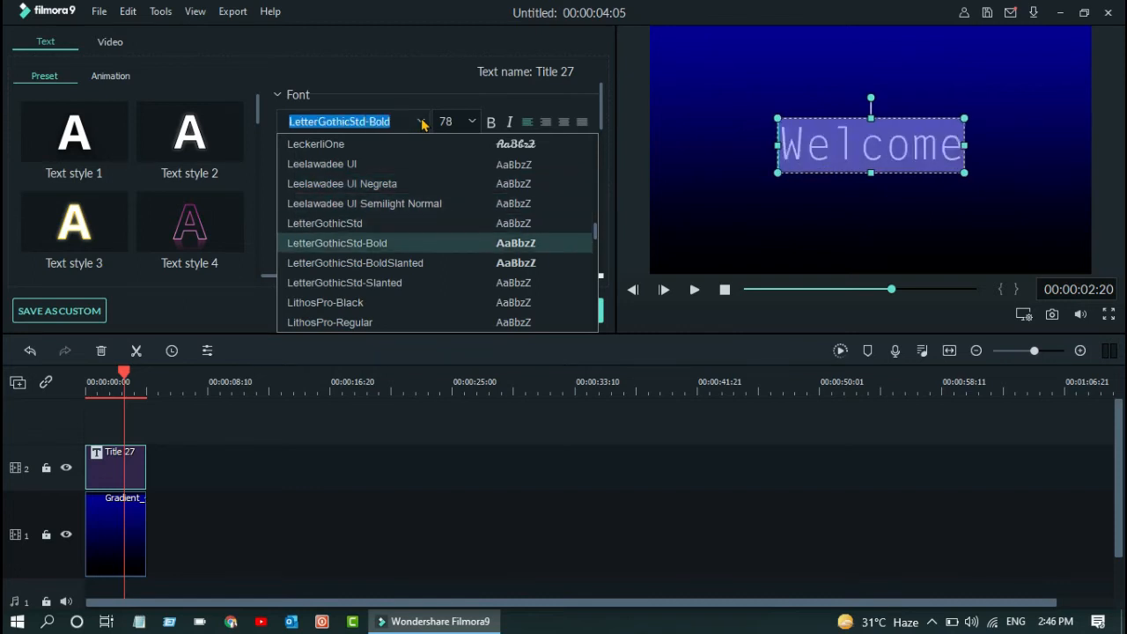
{"action": "key", "text": "Down"}
{"action": "key", "text": "Down"}
{"action": "key", "text": "Down"}
{"action": "key", "text": "Down"}
{"action": "key", "text": "Down"}
{"action": "key", "text": "Down"}
{"action": "key", "text": "Down"}
{"action": "key", "text": "Down"}
{"action": "key", "text": "Down"}
{"action": "key", "text": "Down"}
{"action": "key", "text": "Down"}
{"action": "key", "text": "Down"}
{"action": "key", "text": "Down"}
{"action": "key", "text": "Down"}
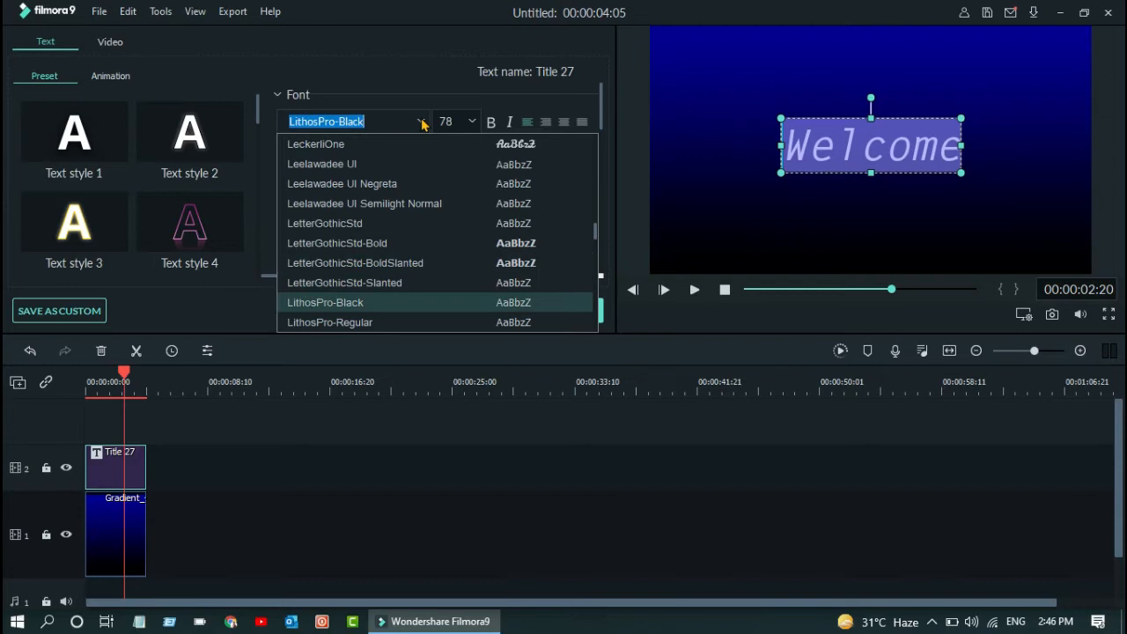
{"action": "key", "text": "Down"}
{"action": "key", "text": "Down"}
{"action": "key", "text": "Down"}
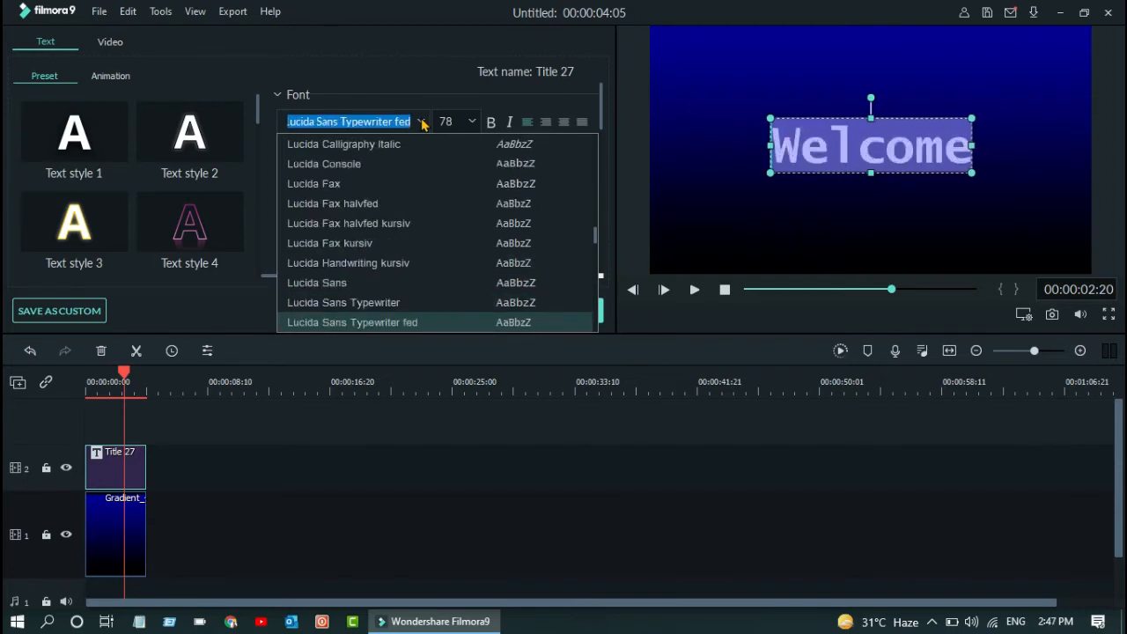
{"action": "key", "text": "Down"}
{"action": "key", "text": "Down"}
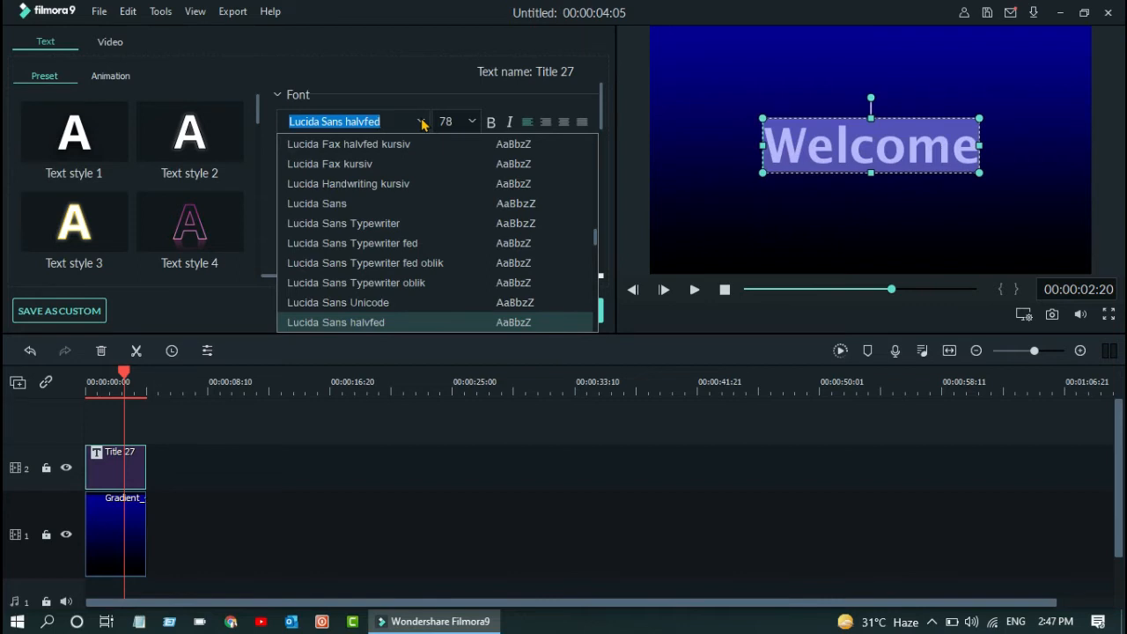
{"action": "key", "text": "Down"}
{"action": "key", "text": "Down"}
{"action": "key", "text": "Down"}
{"action": "key", "text": "Down"}
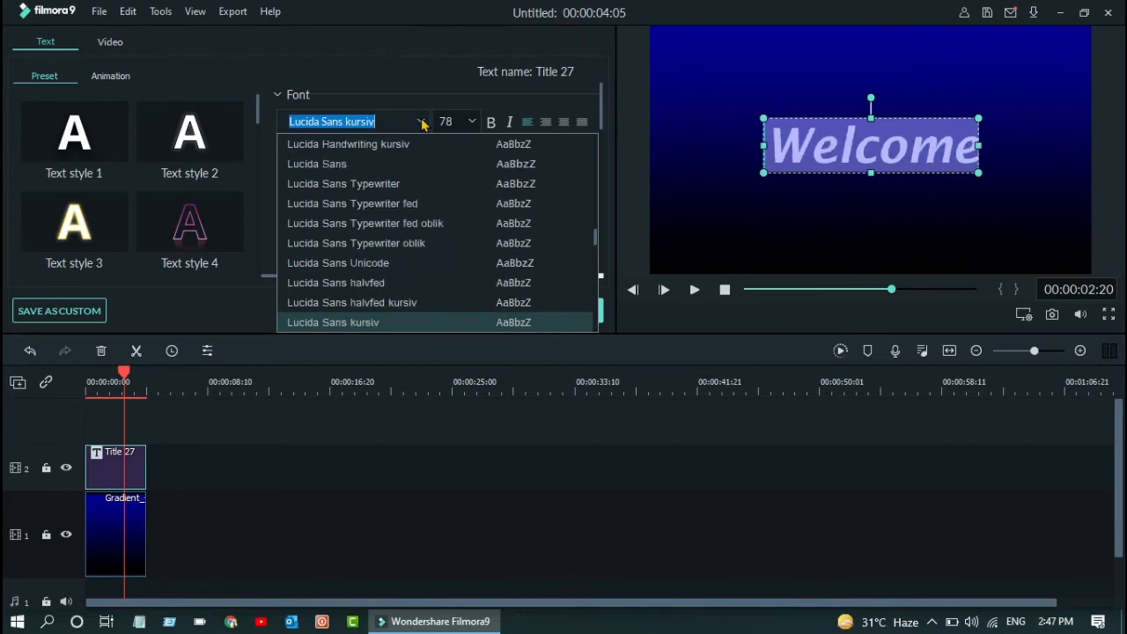
{"action": "key", "text": "Down"}
{"action": "key", "text": "Down"}
{"action": "key", "text": "Down"}
{"action": "key", "text": "Down"}
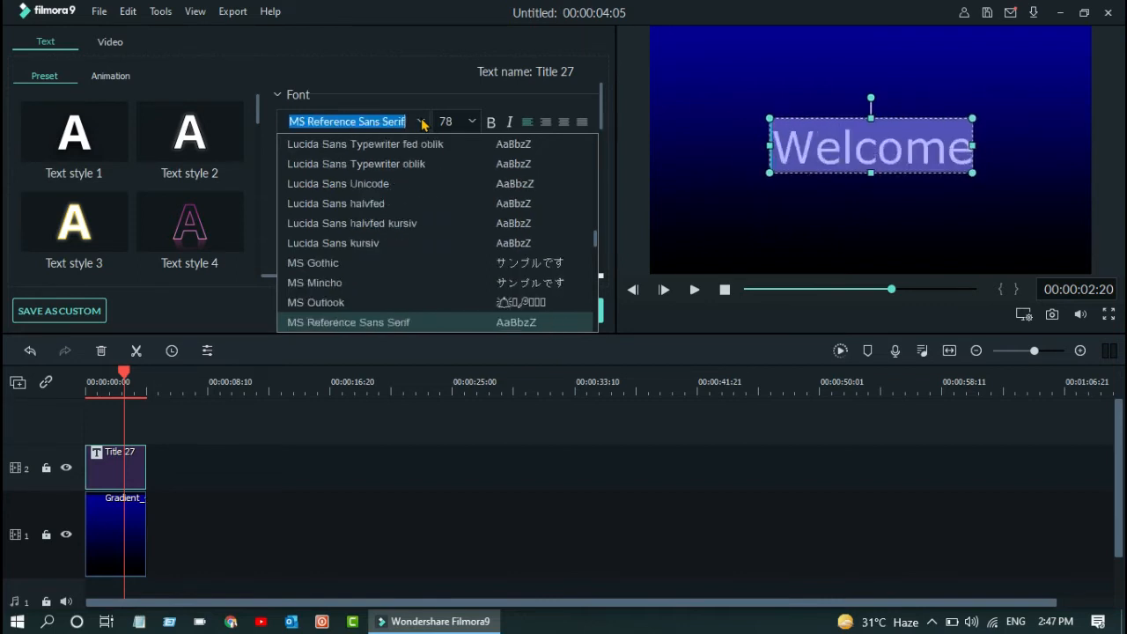
{"action": "key", "text": "Down"}
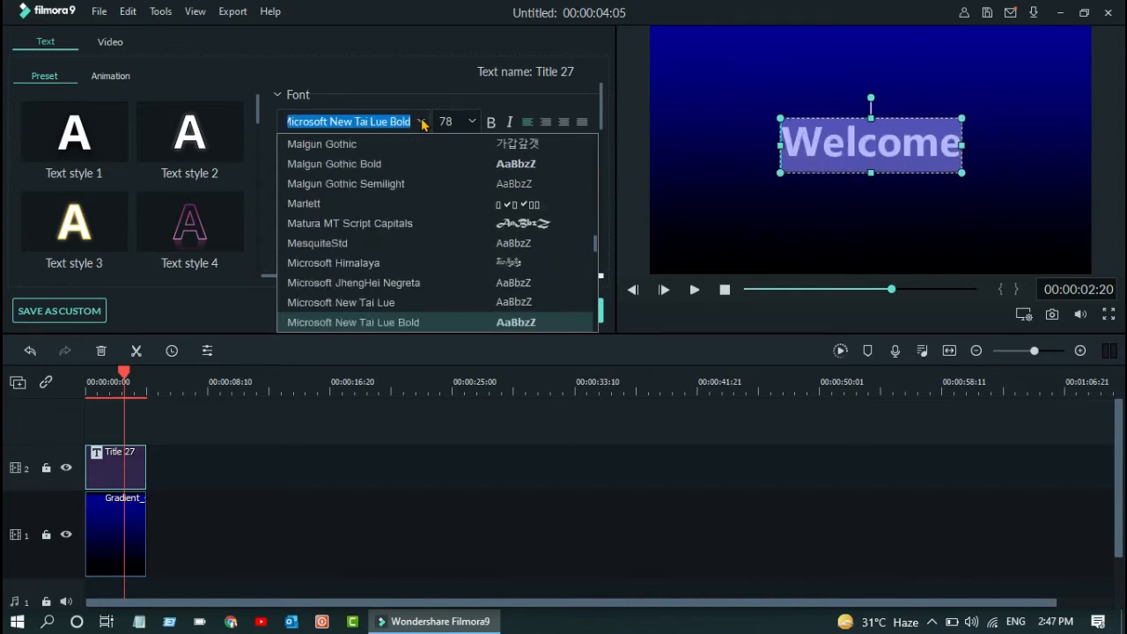
{"action": "key", "text": "Down"}
{"action": "key", "text": "Up"}
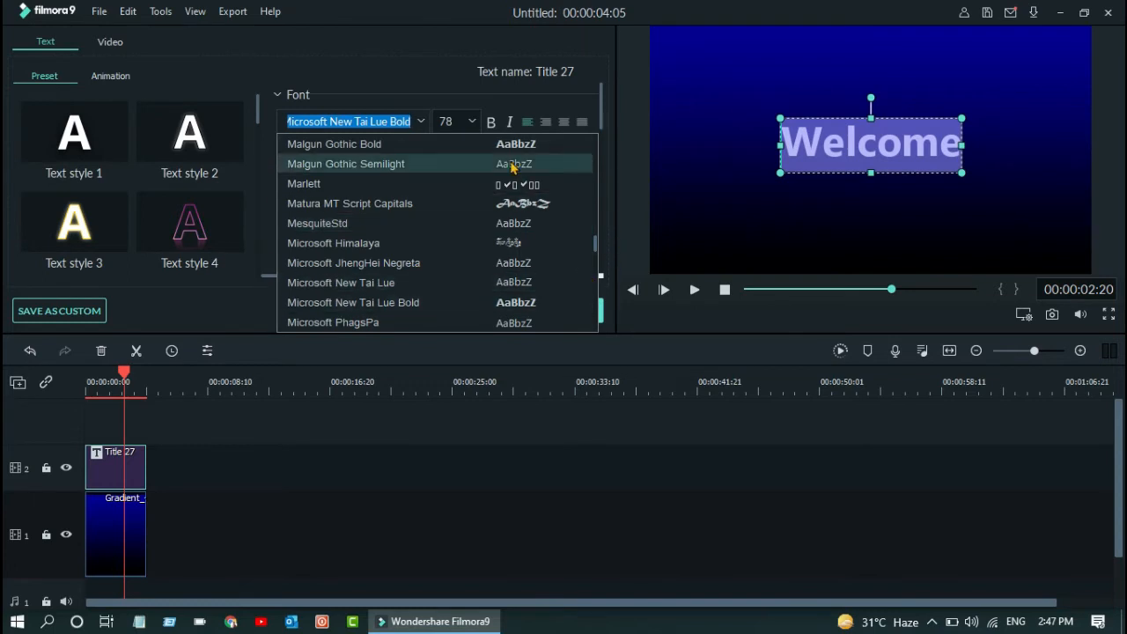
Step: Set the "Welcome" text to size 150 with bold enabled and apply the title changes
{"action": "left_click", "coordinate": [475, 124]}
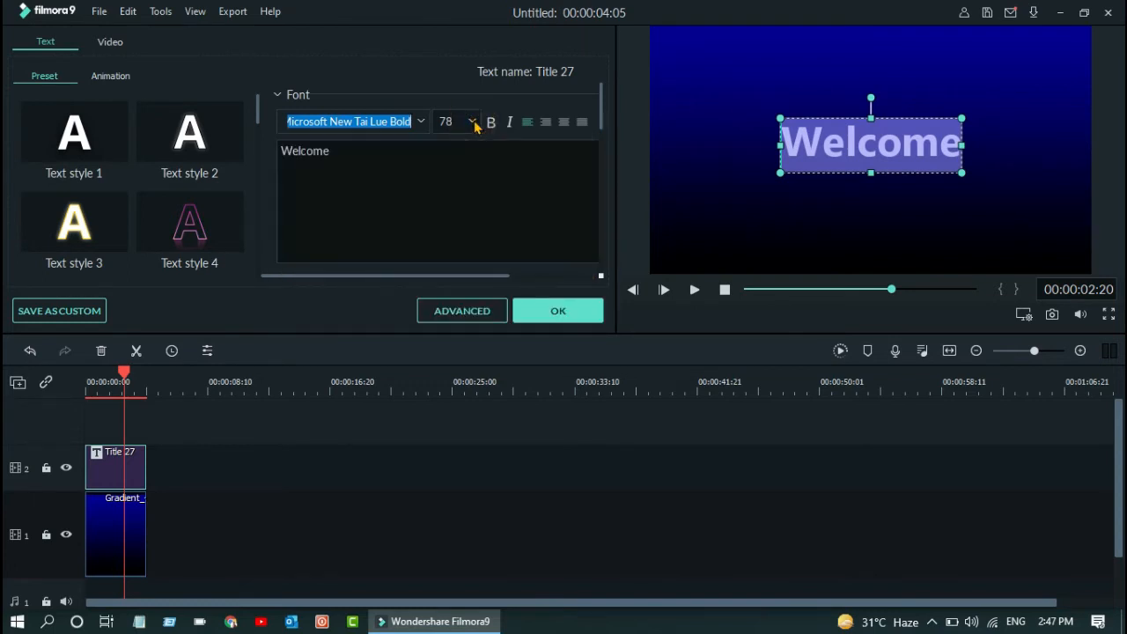
{"action": "left_click", "coordinate": [473, 123]}
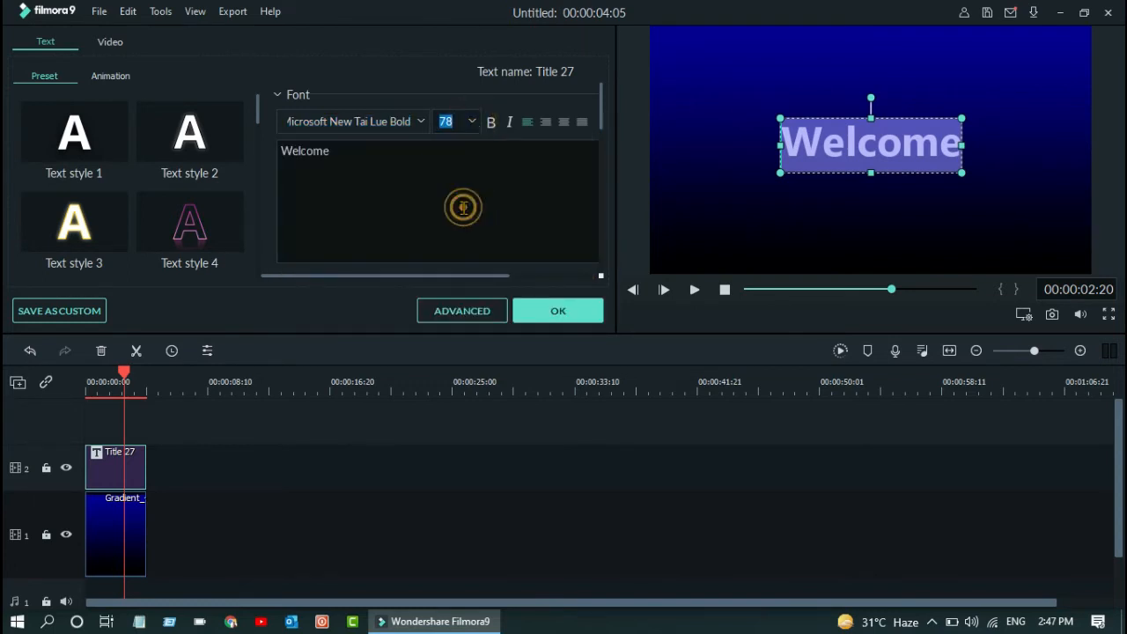
{"action": "left_click", "coordinate": [462, 208]}
{"action": "left_click", "coordinate": [491, 122]}
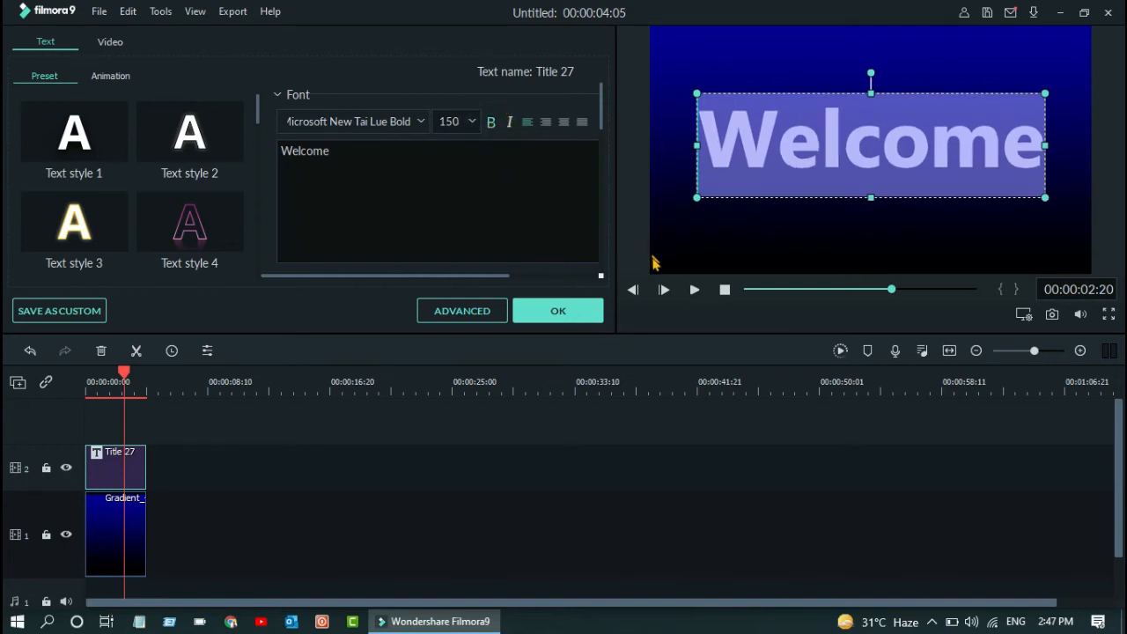
{"action": "left_click", "coordinate": [583, 318]}
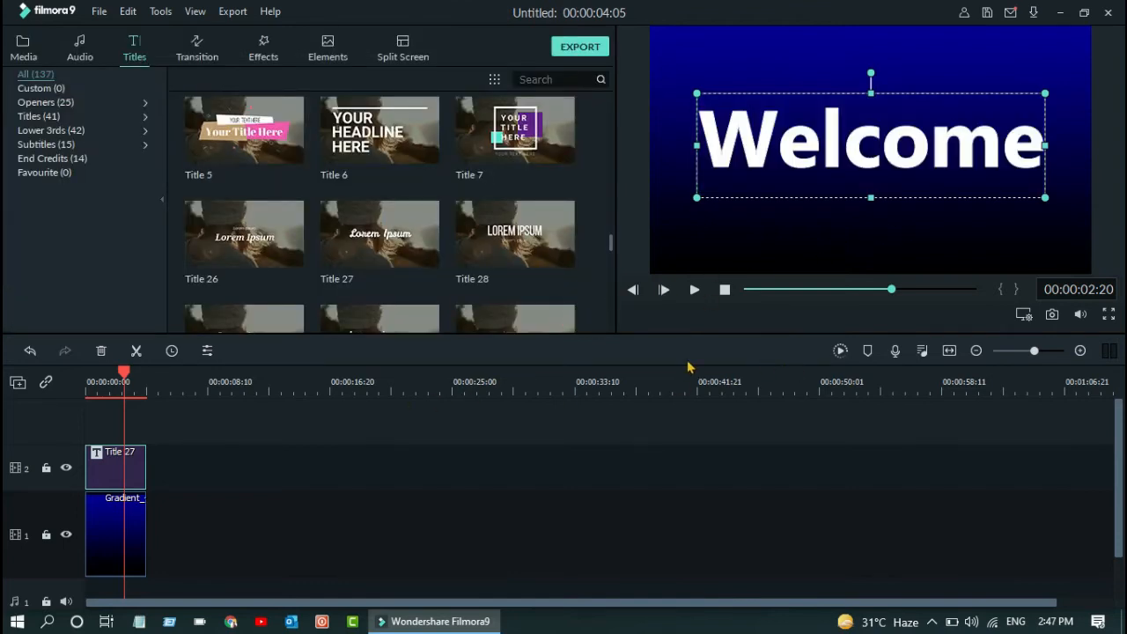
Step: Capture a snapshot of the current "Welcome" preview frame into the project media
{"action": "left_click", "coordinate": [712, 214]}
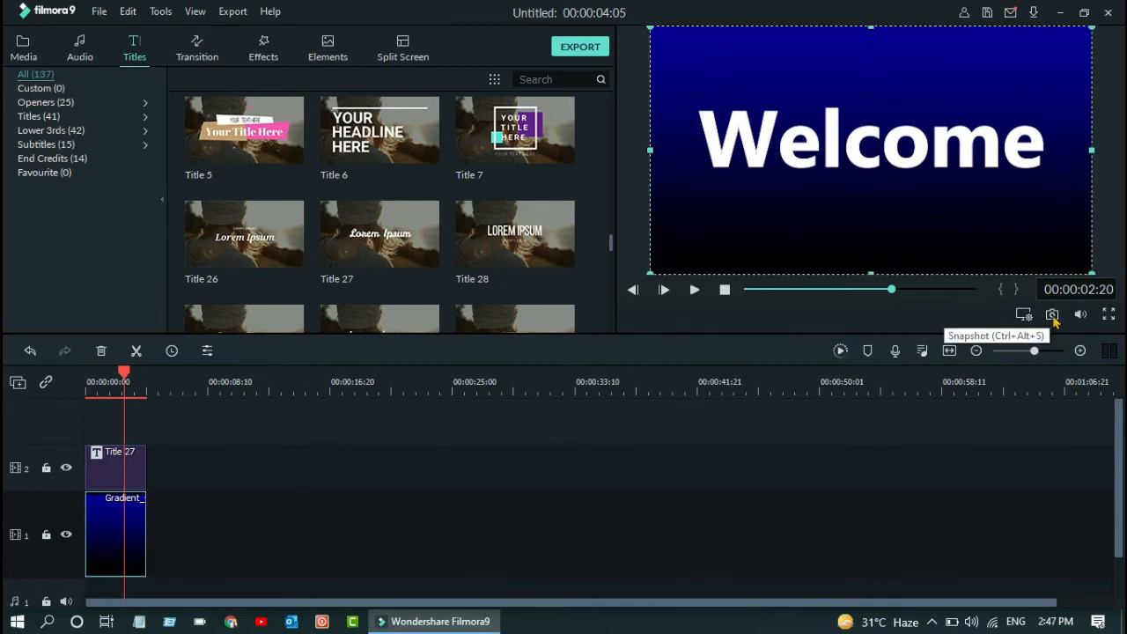
{"action": "left_click", "coordinate": [24, 49]}
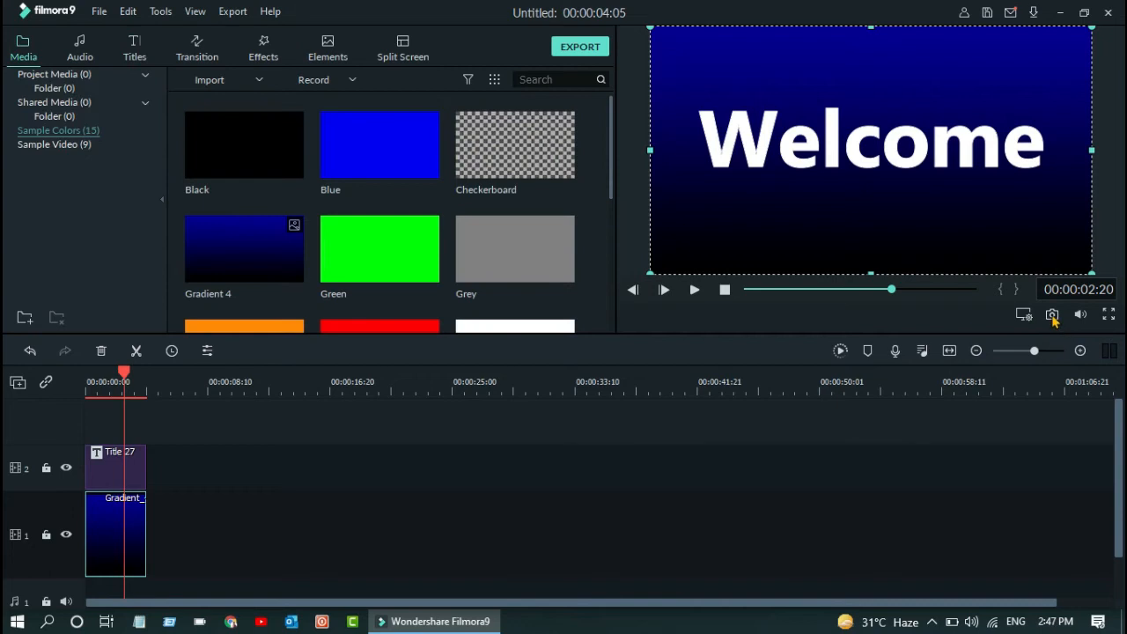
{"action": "left_click", "coordinate": [1052, 316]}
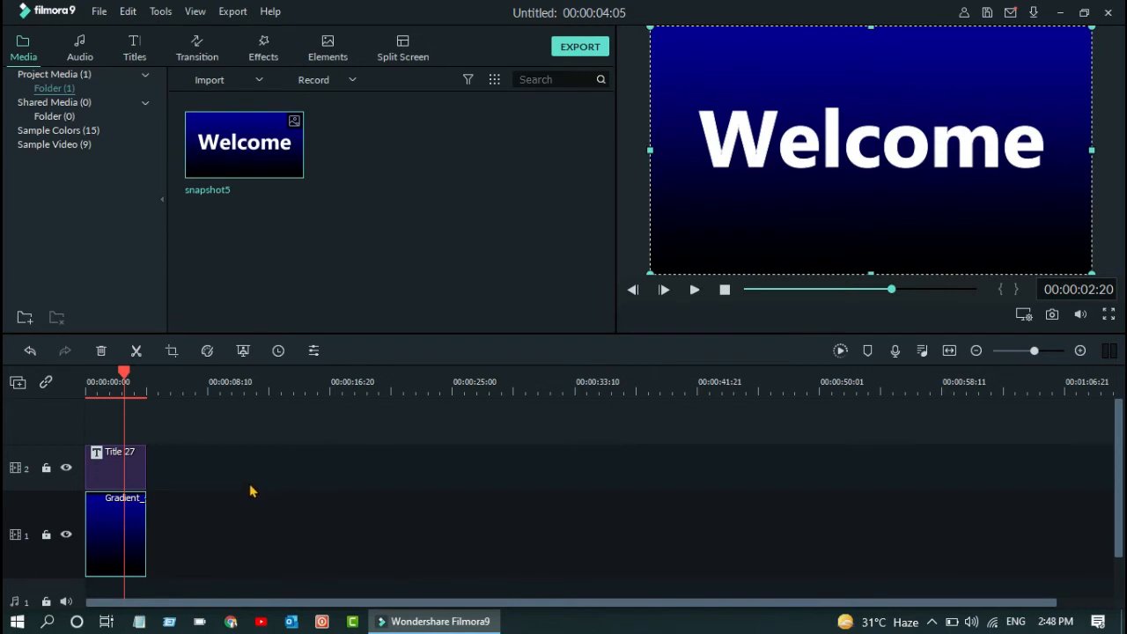
Step: Delete the title and gradient clips from the timeline and place the "Welcome" snapshot at the start of track 2
{"action": "left_click_drag", "start_coordinate": [211, 462], "coordinate": [113, 566]}
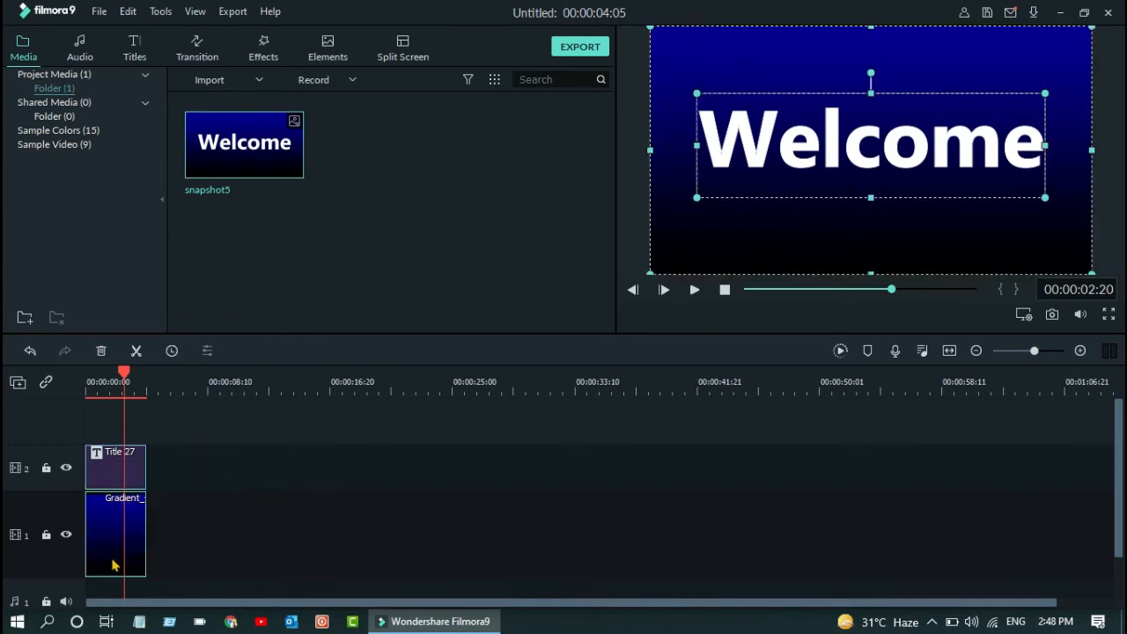
{"action": "key", "text": "Delete"}
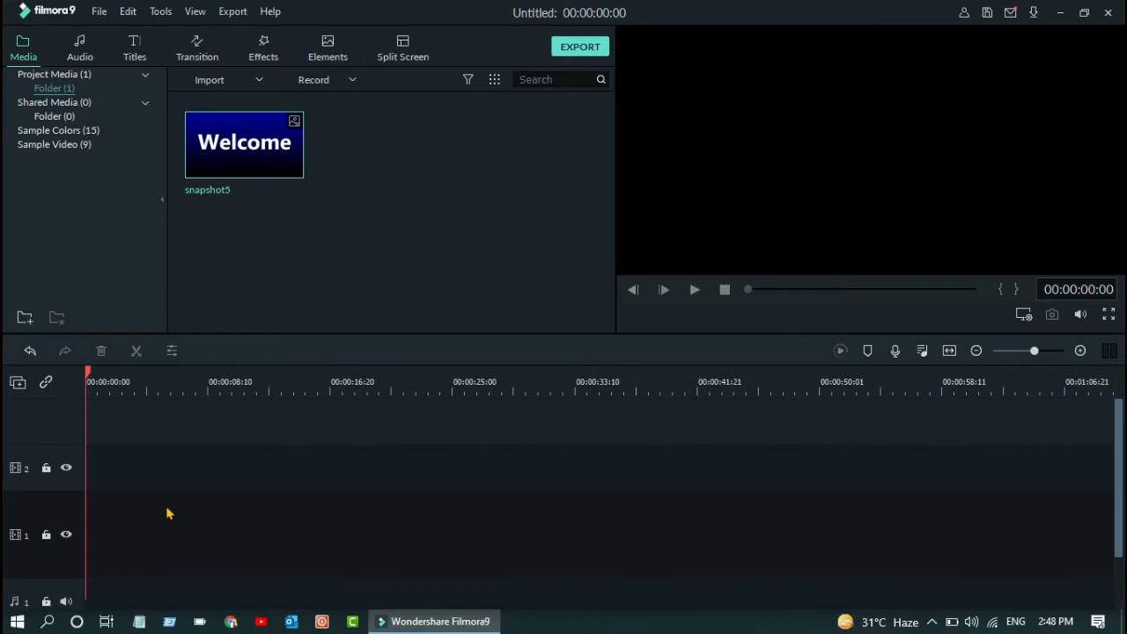
{"action": "left_click_drag", "start_coordinate": [219, 141], "coordinate": [93, 477]}
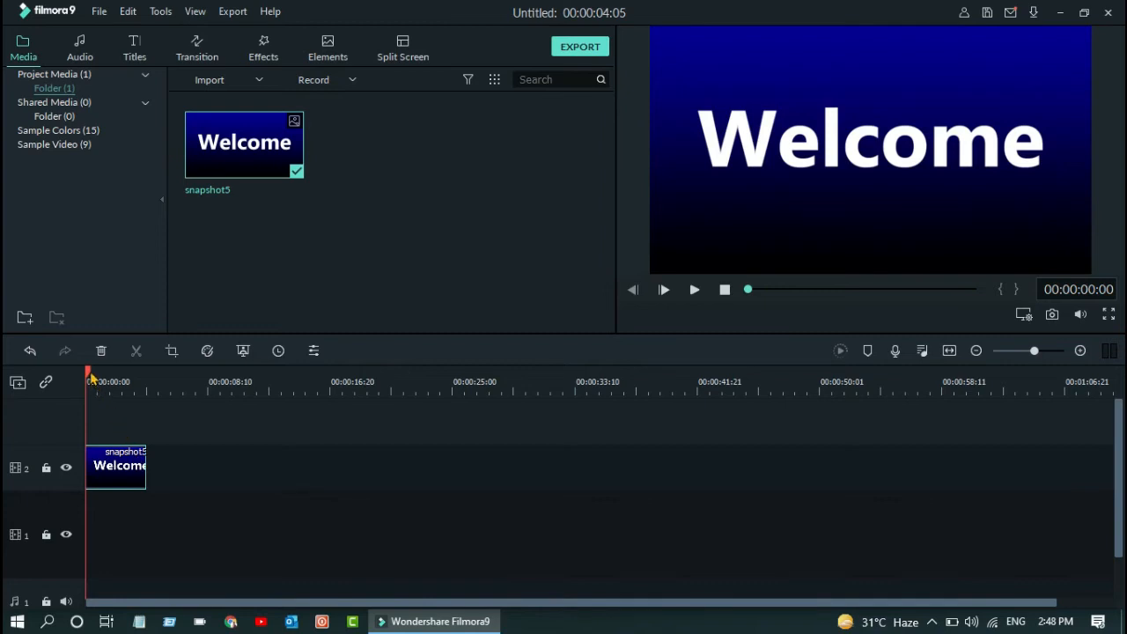
Step: Apply Pan & Zoom to the "Welcome" snapshot clip, shrinking the end frame to about 94 x 53 between the letters "c" and "o"
{"action": "left_click_drag", "start_coordinate": [91, 375], "coordinate": [112, 377]}
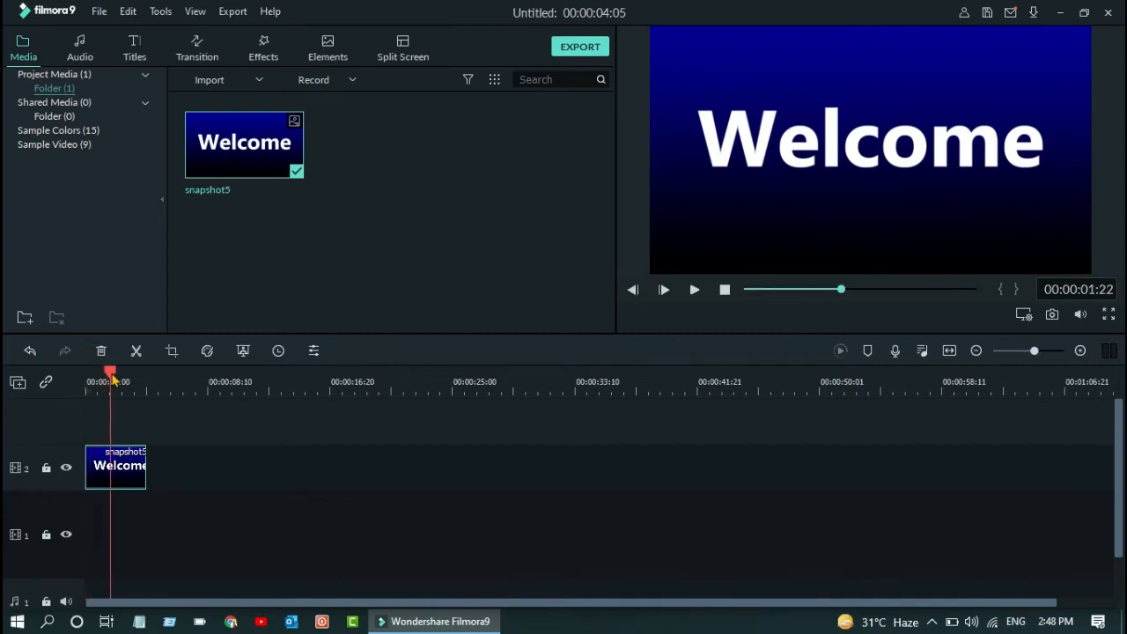
{"action": "right_click", "coordinate": [124, 473]}
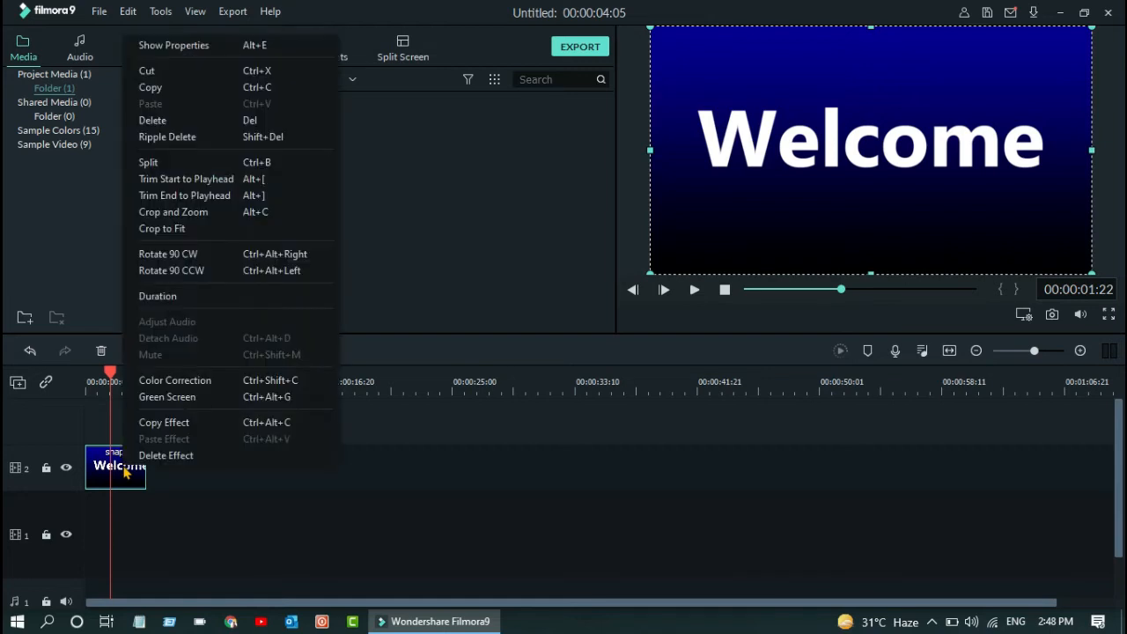
{"action": "left_click", "coordinate": [210, 217]}
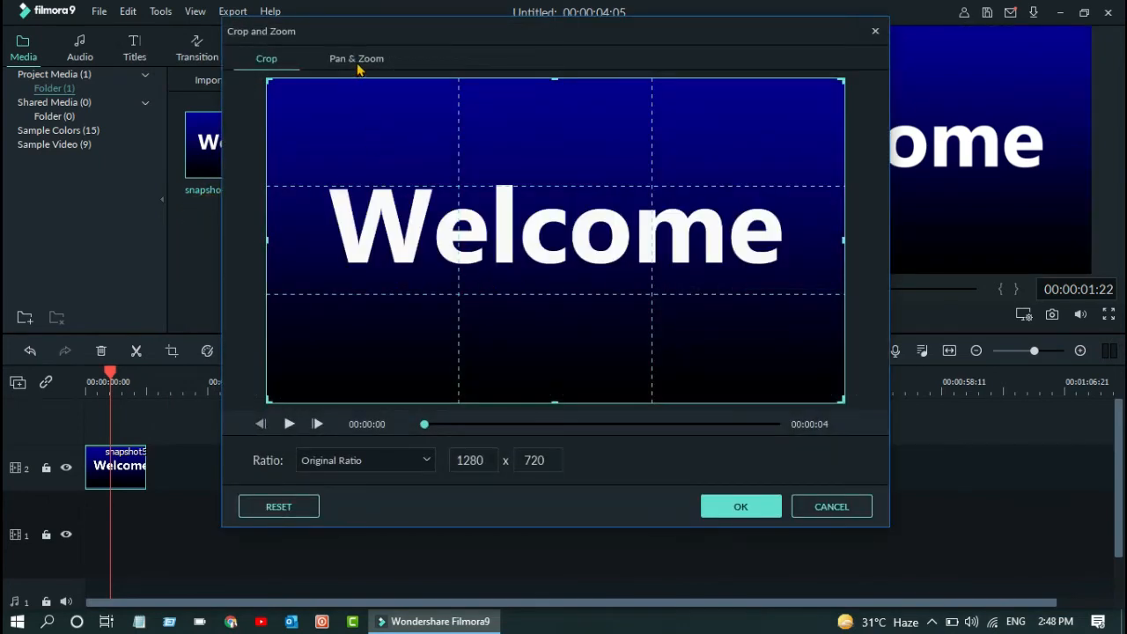
{"action": "left_click", "coordinate": [356, 58]}
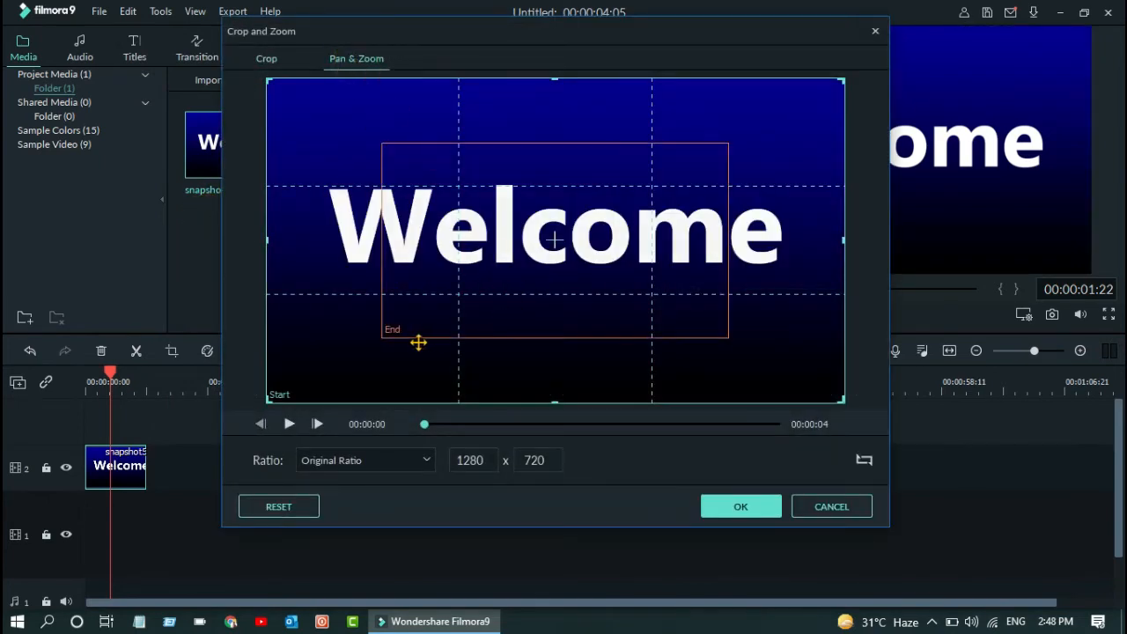
{"action": "left_click", "coordinate": [465, 276]}
{"action": "left_click_drag", "start_coordinate": [384, 334], "coordinate": [570, 215]}
{"action": "left_click_drag", "start_coordinate": [727, 146], "coordinate": [581, 238]}
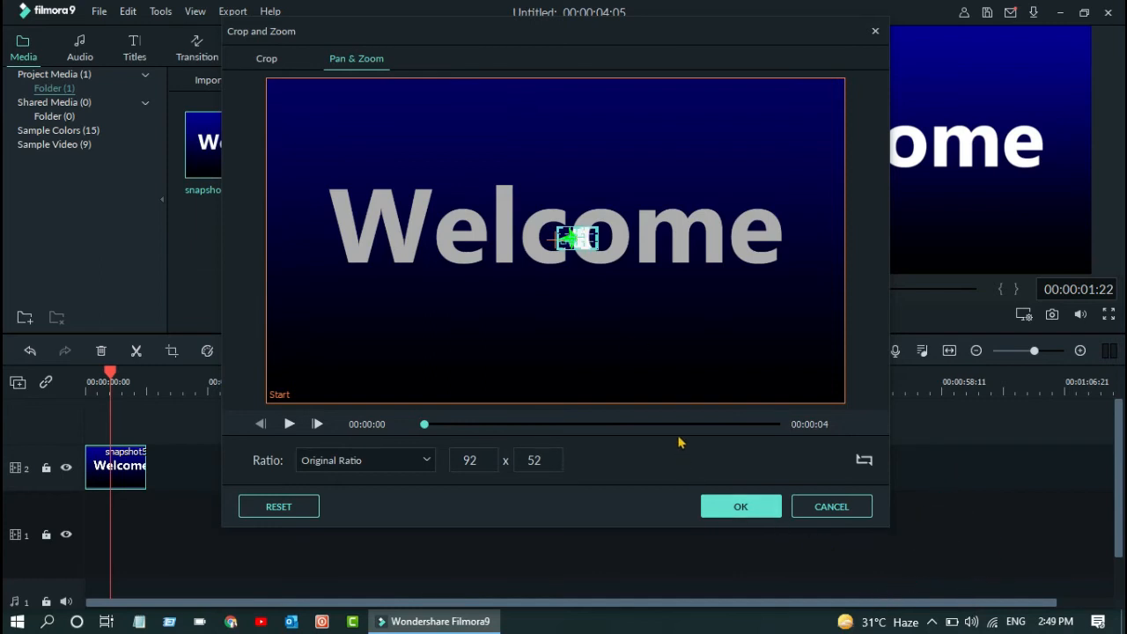
{"action": "left_click_drag", "start_coordinate": [594, 241], "coordinate": [596, 242]}
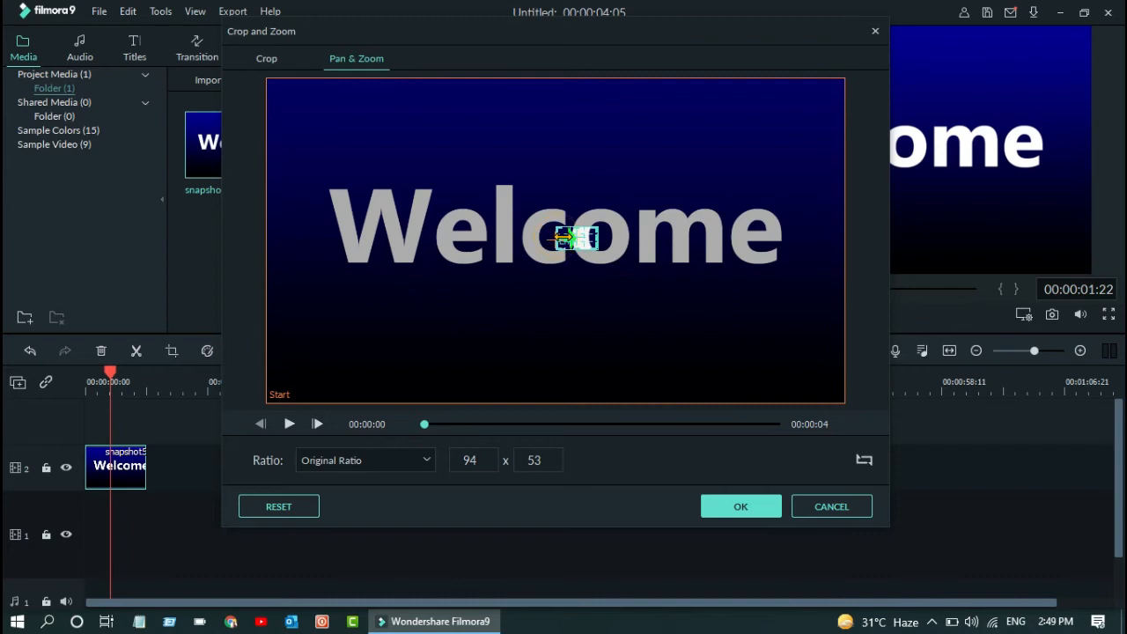
{"action": "left_click", "coordinate": [740, 507]}
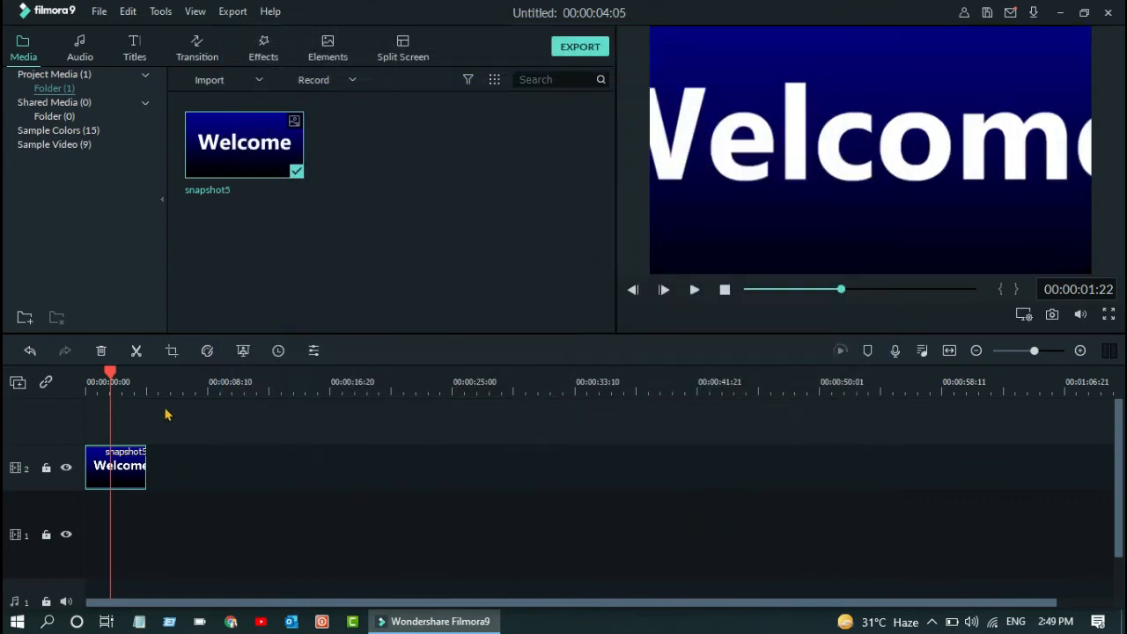
Step: Play the zooming "Welcome" clip from the beginning and return the playhead to the start
{"action": "left_click_drag", "start_coordinate": [114, 374], "coordinate": [87, 373]}
{"action": "left_click", "coordinate": [693, 289]}
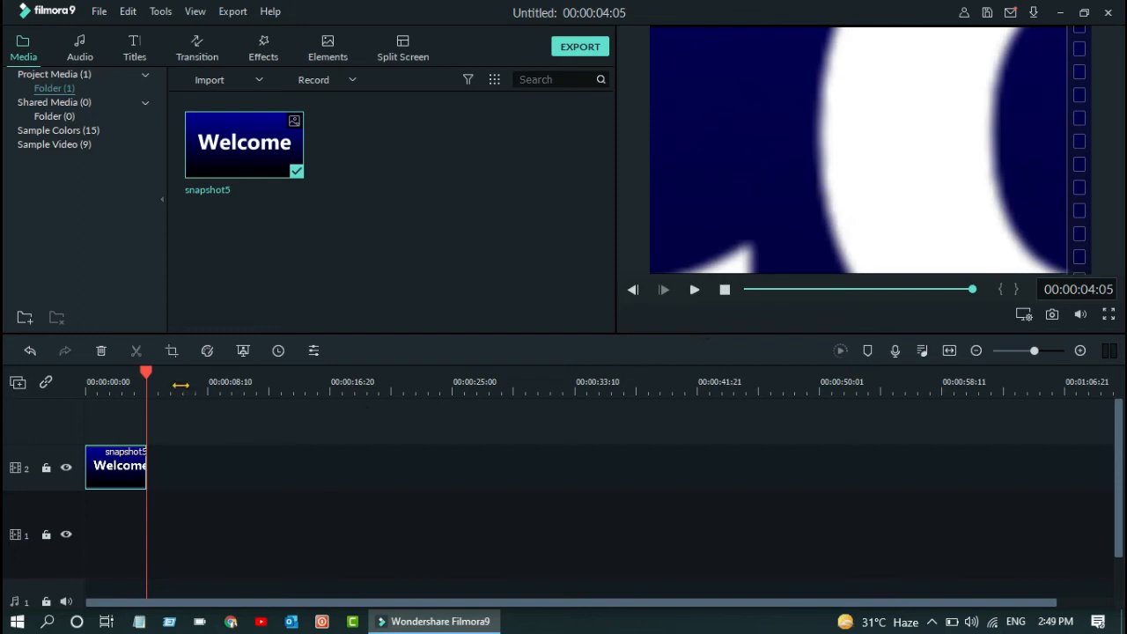
{"action": "left_click_drag", "start_coordinate": [146, 371], "coordinate": [65, 378]}
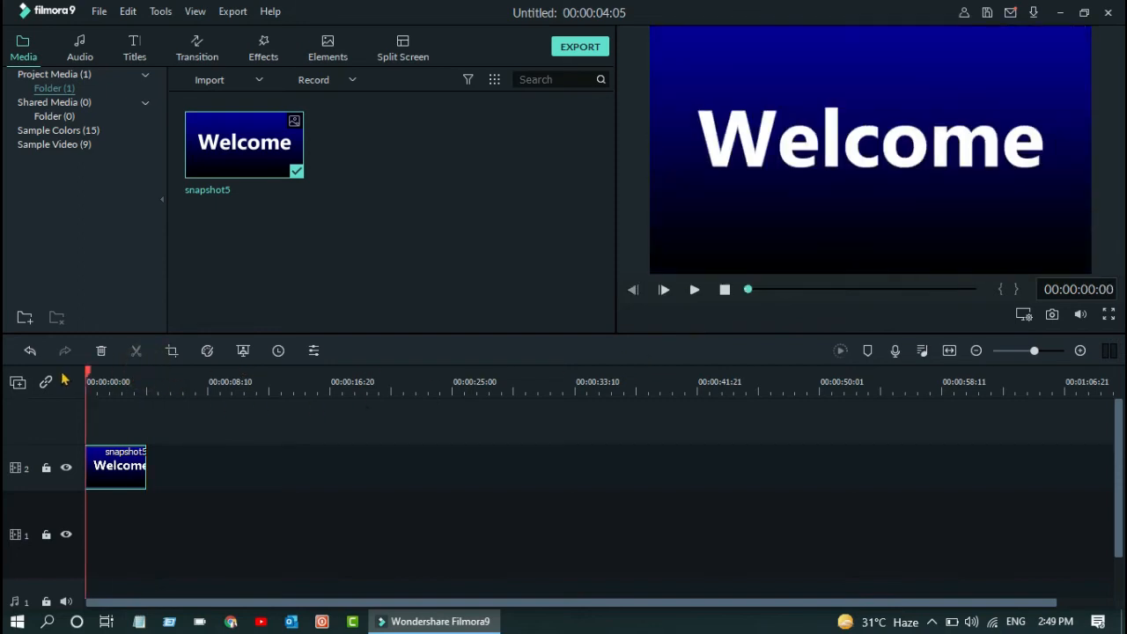
Step: Import the video AndroVid_join_7191 and place it at the start of track 1, matching the project settings to the media
{"action": "left_click", "coordinate": [221, 83]}
{"action": "left_click", "coordinate": [238, 100]}
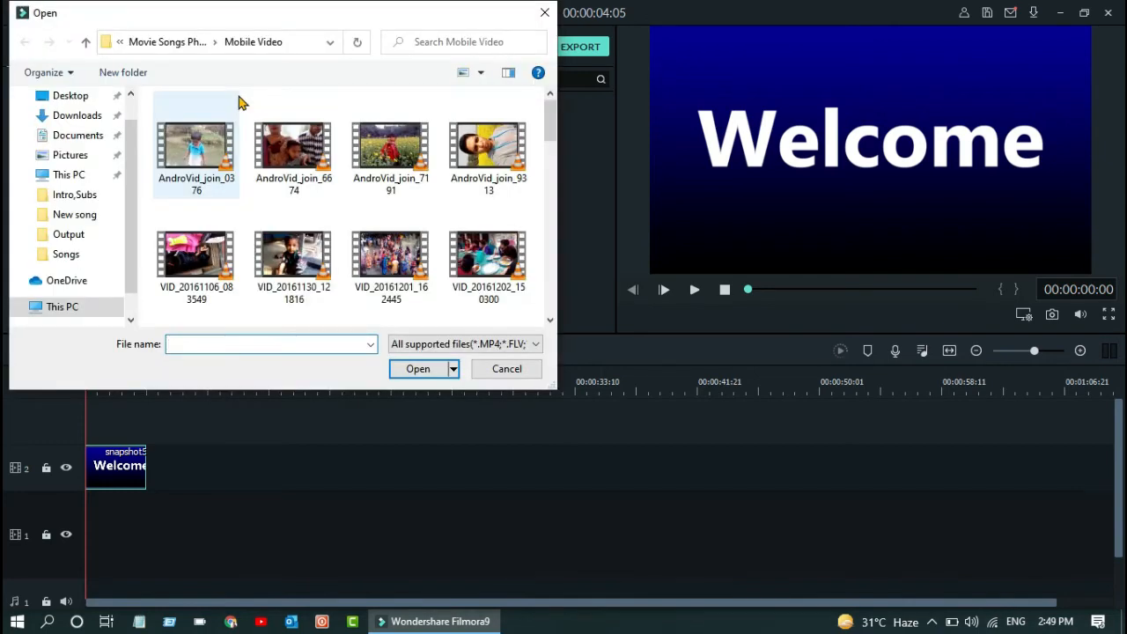
{"action": "left_click", "coordinate": [388, 150]}
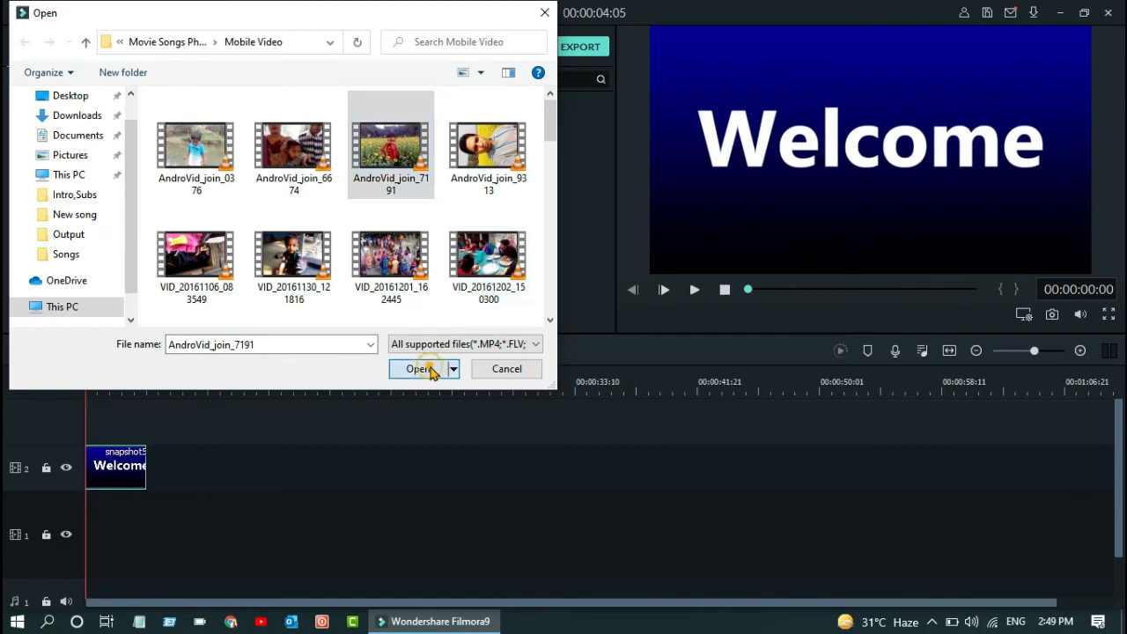
{"action": "left_click", "coordinate": [421, 368]}
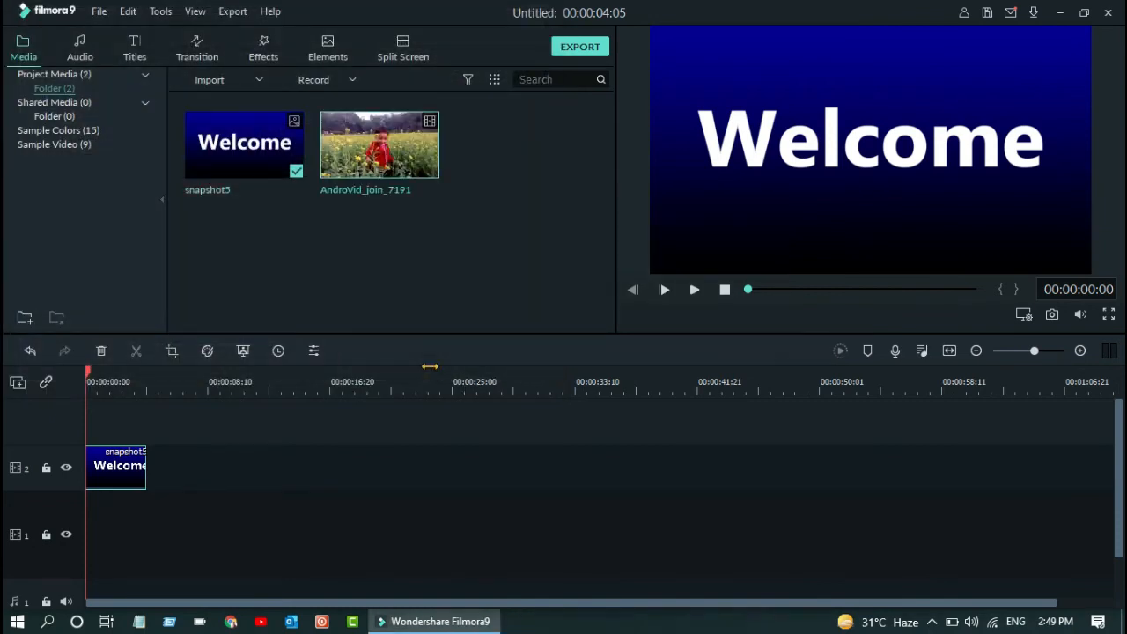
{"action": "left_click_drag", "start_coordinate": [380, 150], "coordinate": [91, 516]}
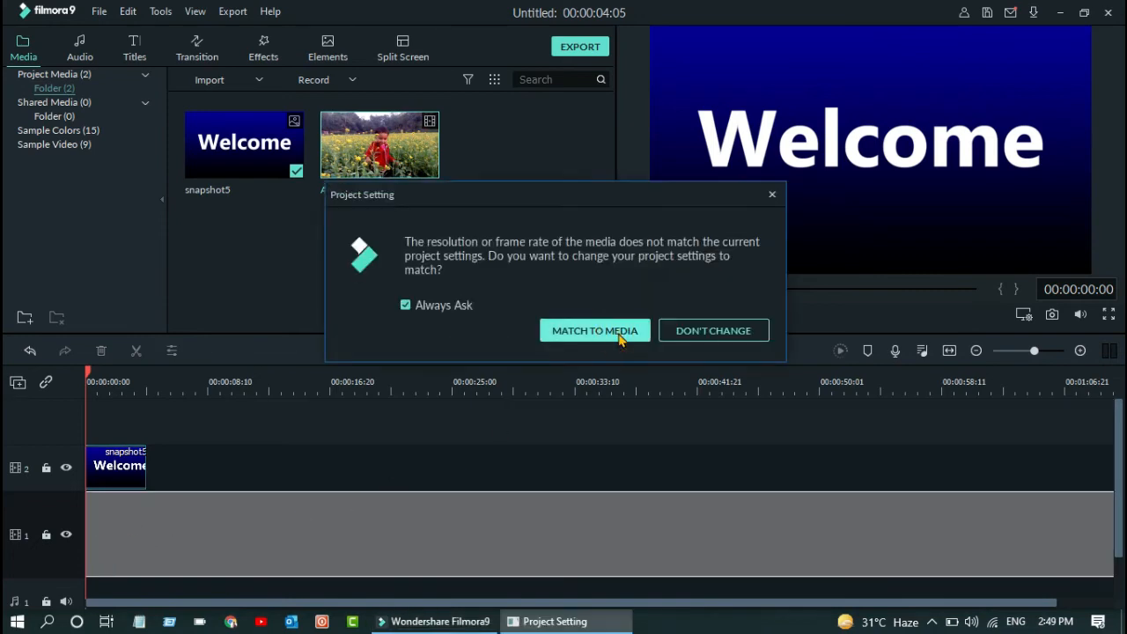
{"action": "left_click", "coordinate": [619, 335]}
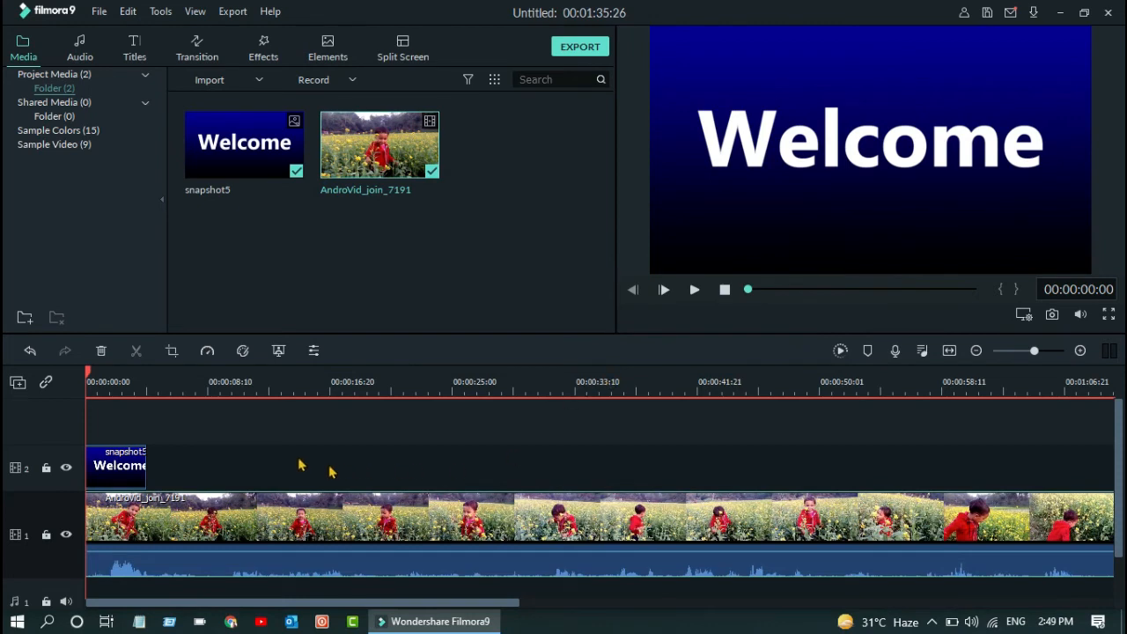
Step: Set the blending mode of the "Welcome" snapshot clip on track 2 to Multiply and apply it
{"action": "left_click", "coordinate": [126, 480]}
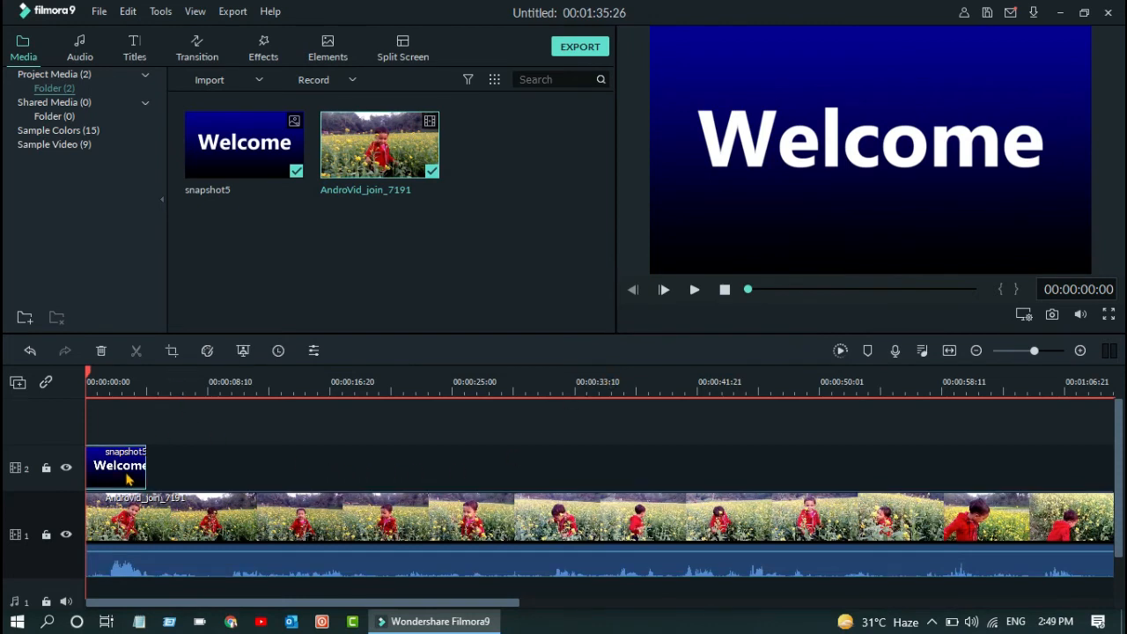
{"action": "double_click", "coordinate": [126, 479]}
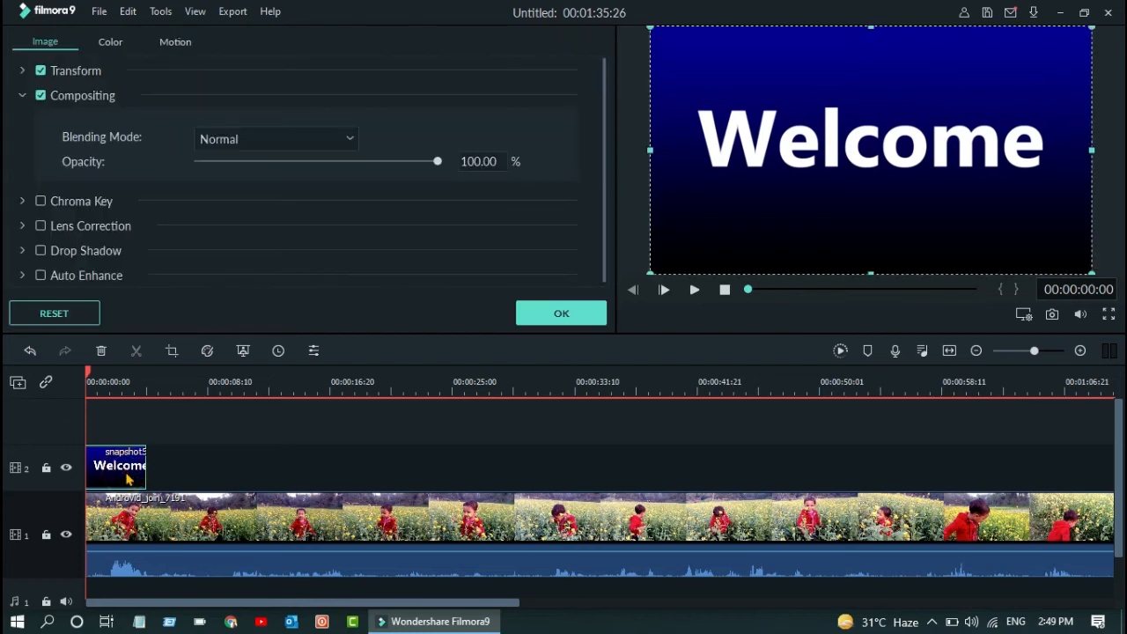
{"action": "left_click", "coordinate": [24, 96]}
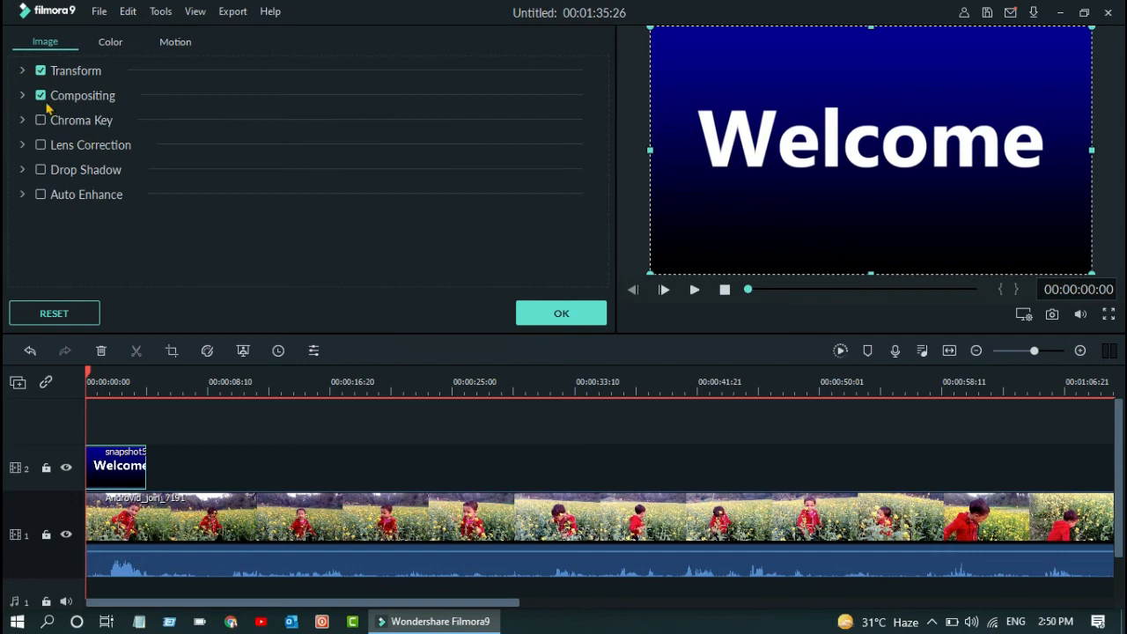
{"action": "left_click", "coordinate": [27, 99]}
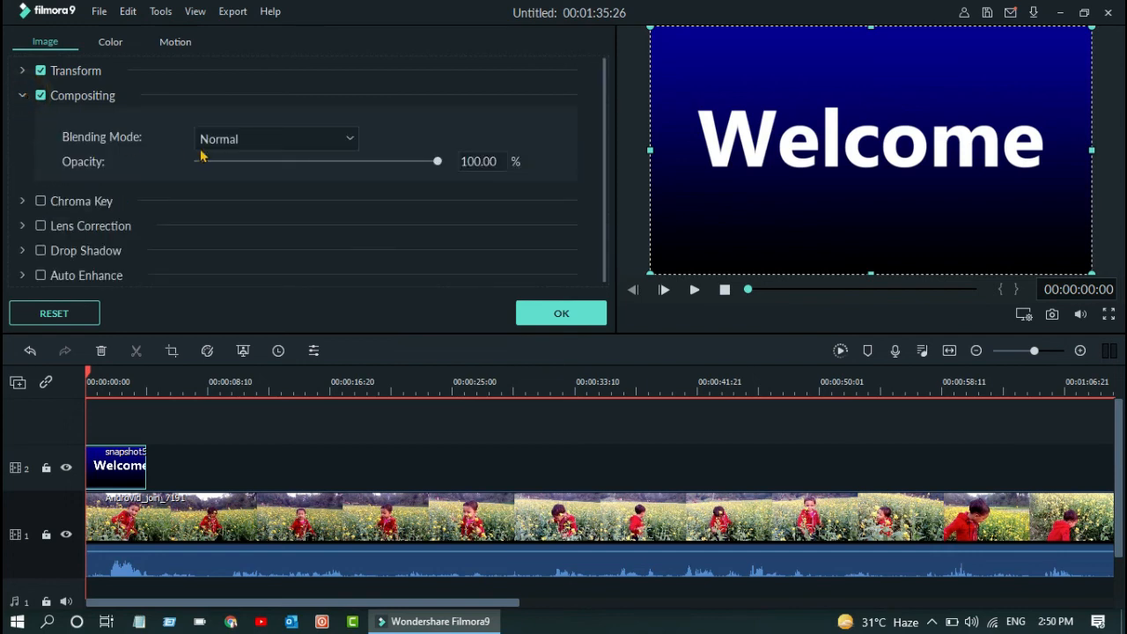
{"action": "left_click", "coordinate": [310, 142]}
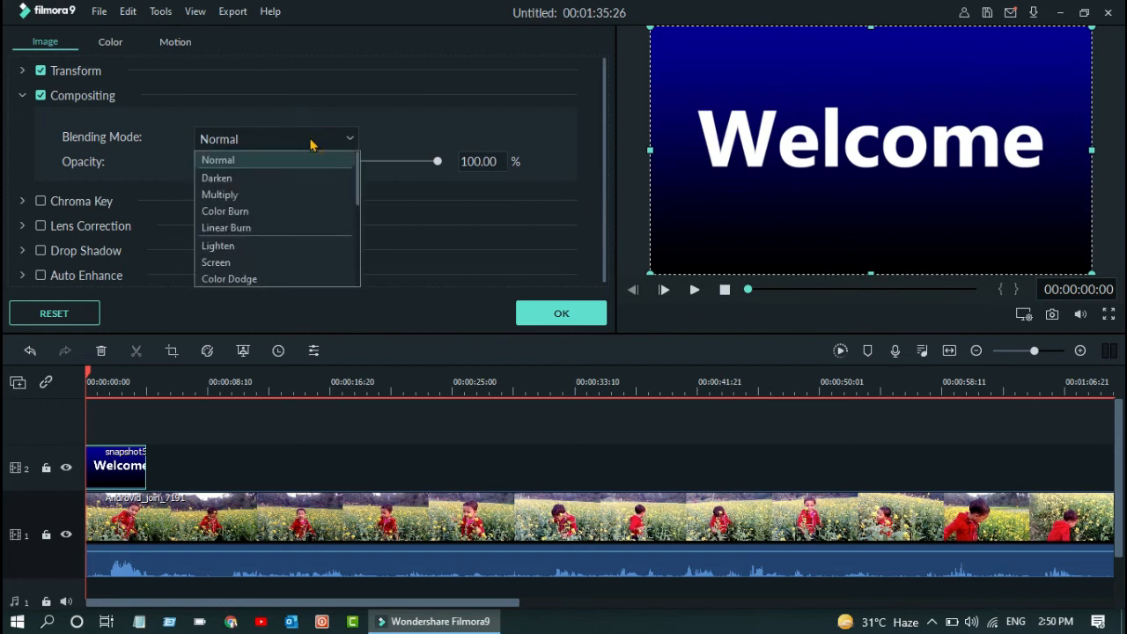
{"action": "left_click", "coordinate": [283, 196]}
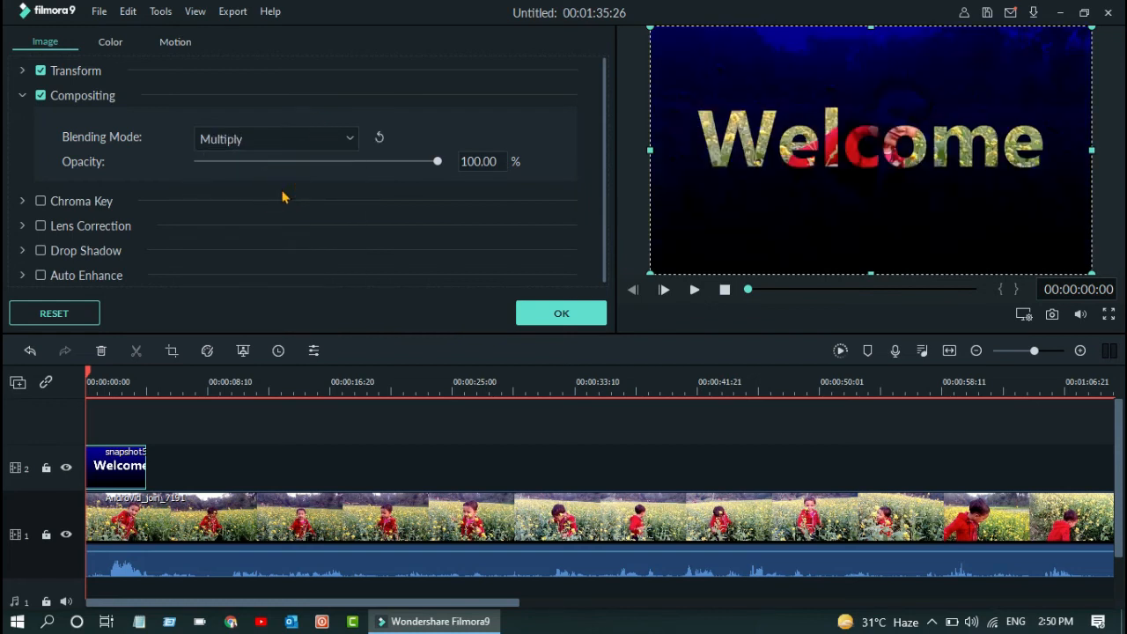
{"action": "left_click", "coordinate": [563, 314]}
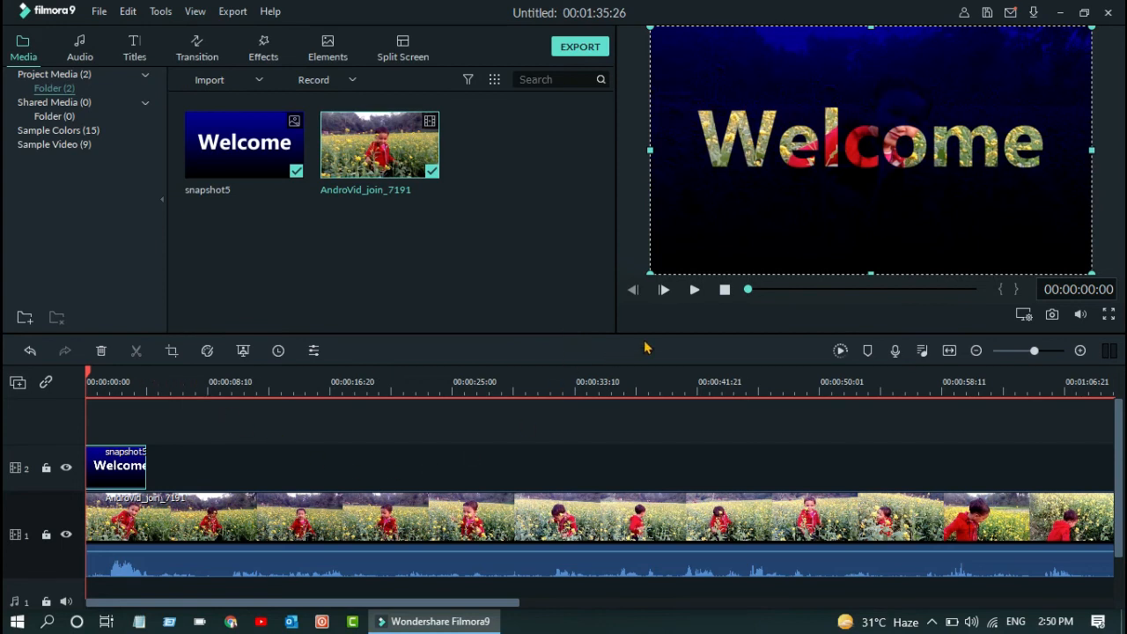
Step: Preview the blended "Welcome" intro over the video, replaying it from the start of the timeline
{"action": "left_click", "coordinate": [694, 290]}
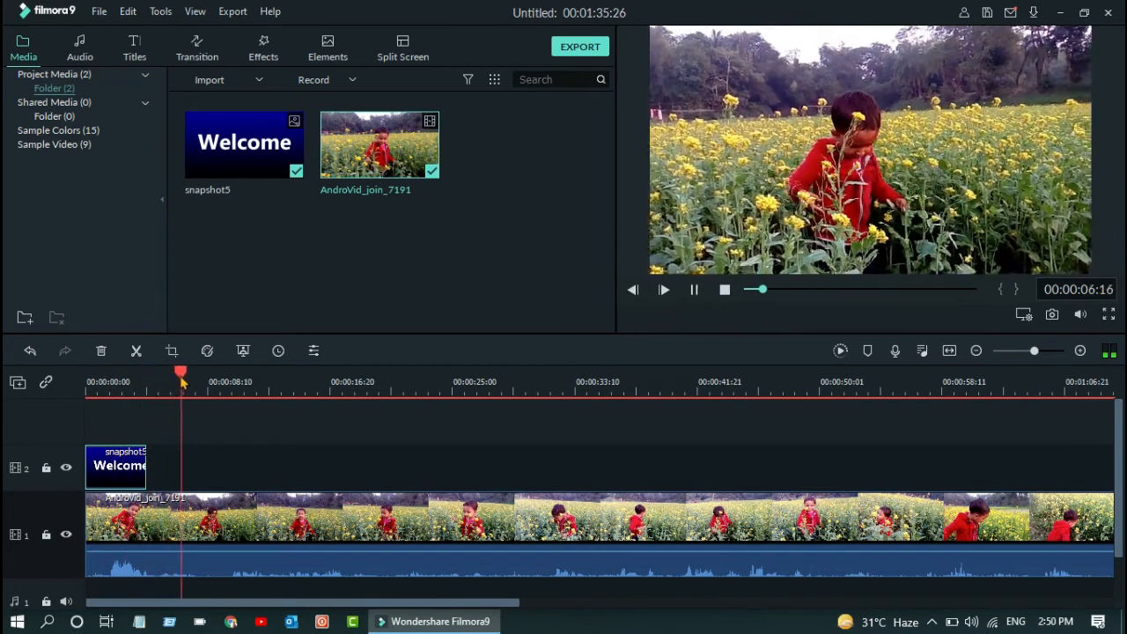
{"action": "left_click_drag", "start_coordinate": [187, 371], "coordinate": [158, 374]}
{"action": "left_click_drag", "start_coordinate": [66, 372], "coordinate": [46, 374]}
{"action": "key", "text": "space"}
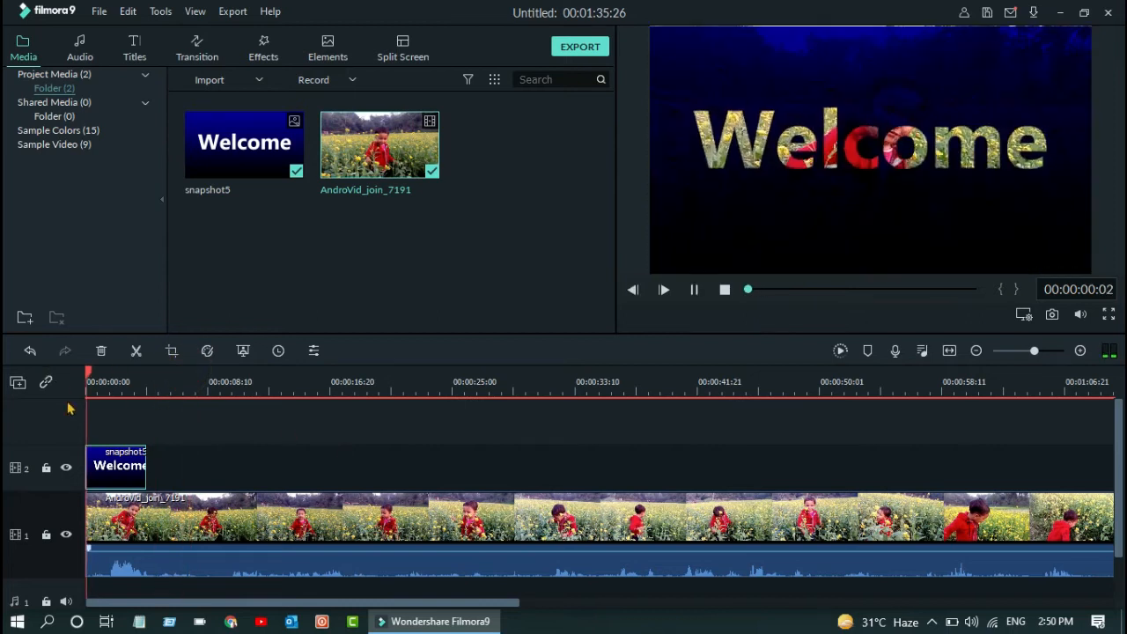
{"action": "left_click", "coordinate": [693, 289]}
Step: Split the video on track 1 at 00:00:22:14 and delete the part after the cut
{"action": "left_click_drag", "start_coordinate": [121, 377], "coordinate": [416, 394]}
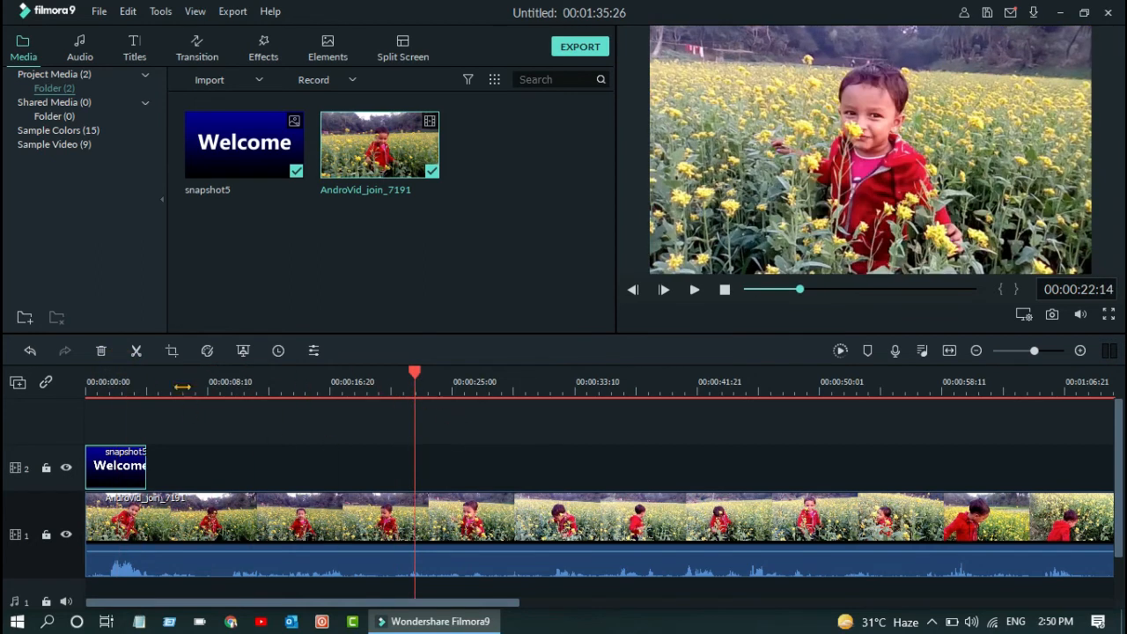
{"action": "left_click", "coordinate": [136, 350]}
{"action": "left_click", "coordinate": [480, 504]}
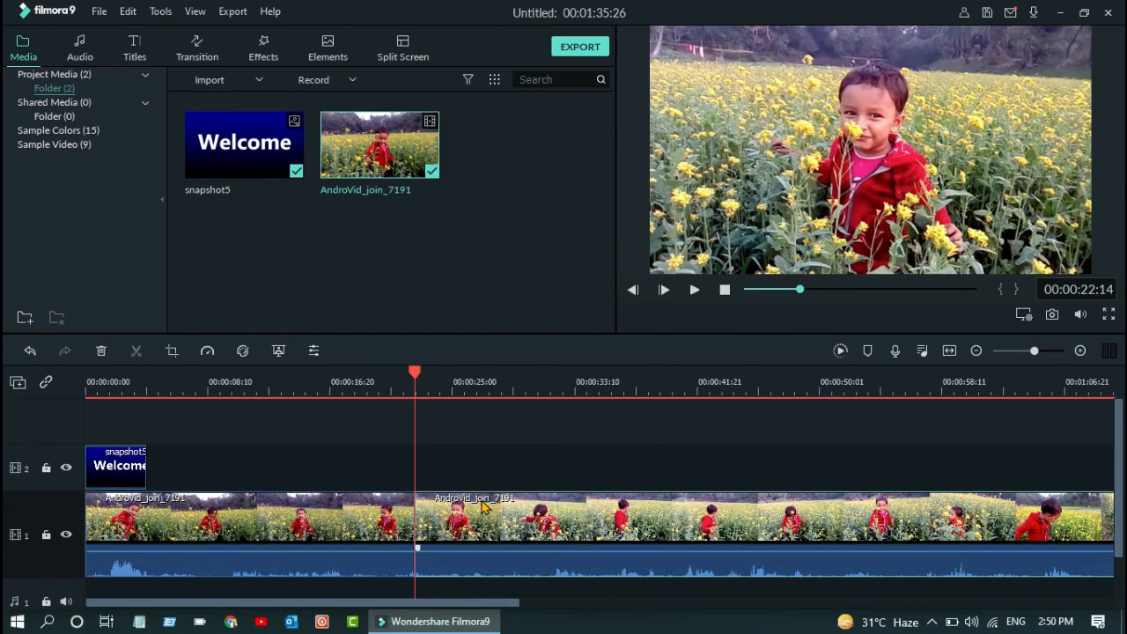
{"action": "key", "text": "Delete"}
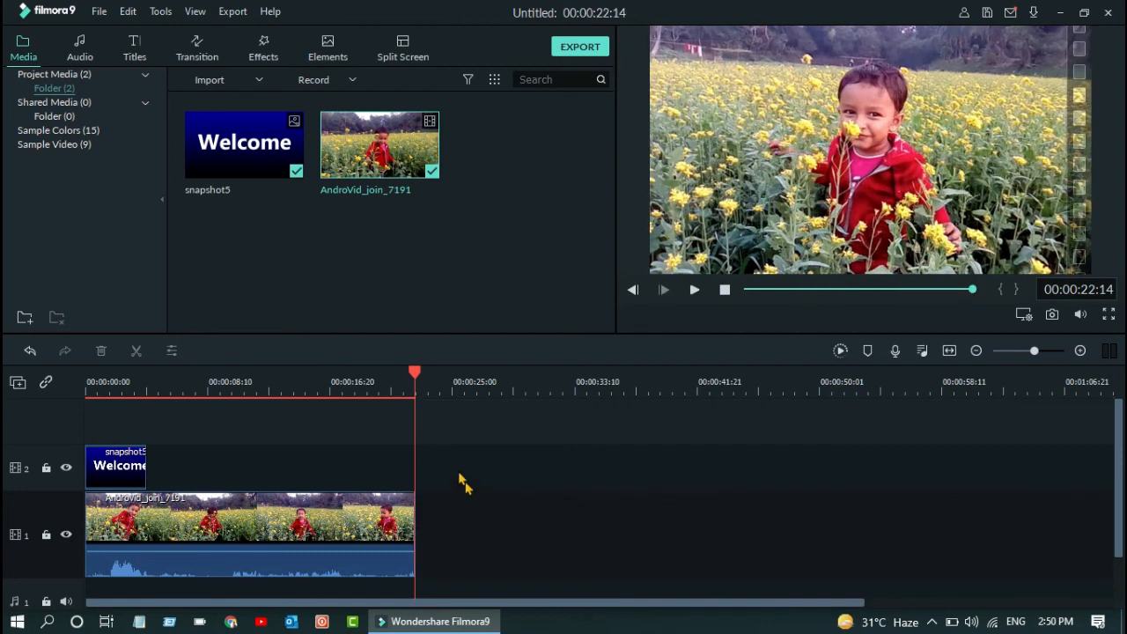
Step: Play the shortened project from the start until the video appears past the "Welcome" intro, and pause it
{"action": "left_click_drag", "start_coordinate": [415, 377], "coordinate": [49, 414]}
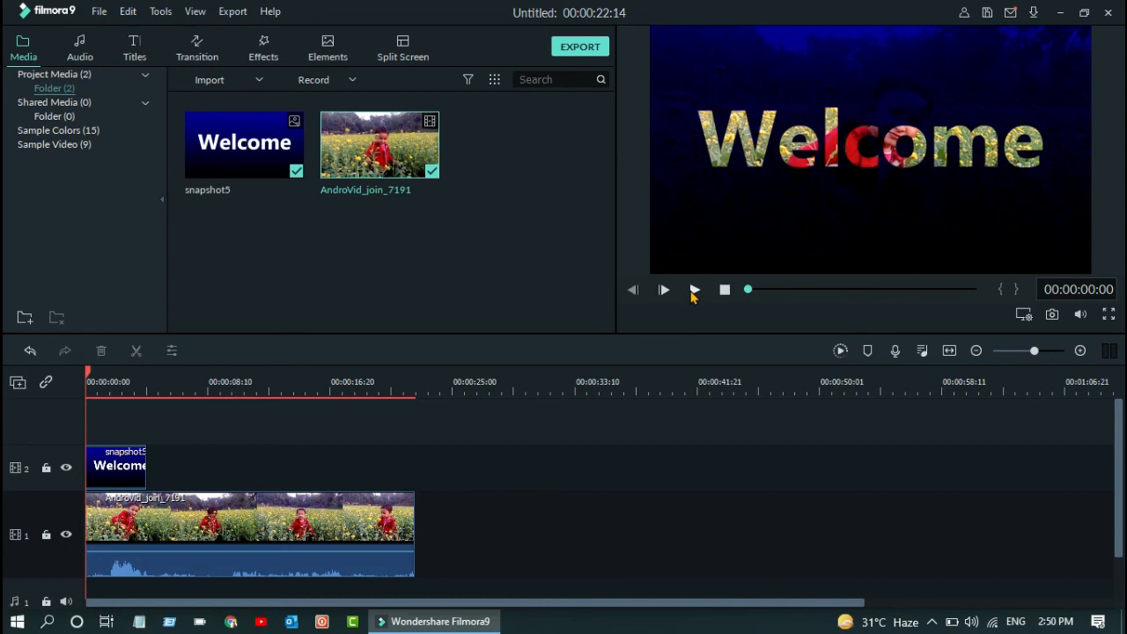
{"action": "left_click", "coordinate": [694, 291]}
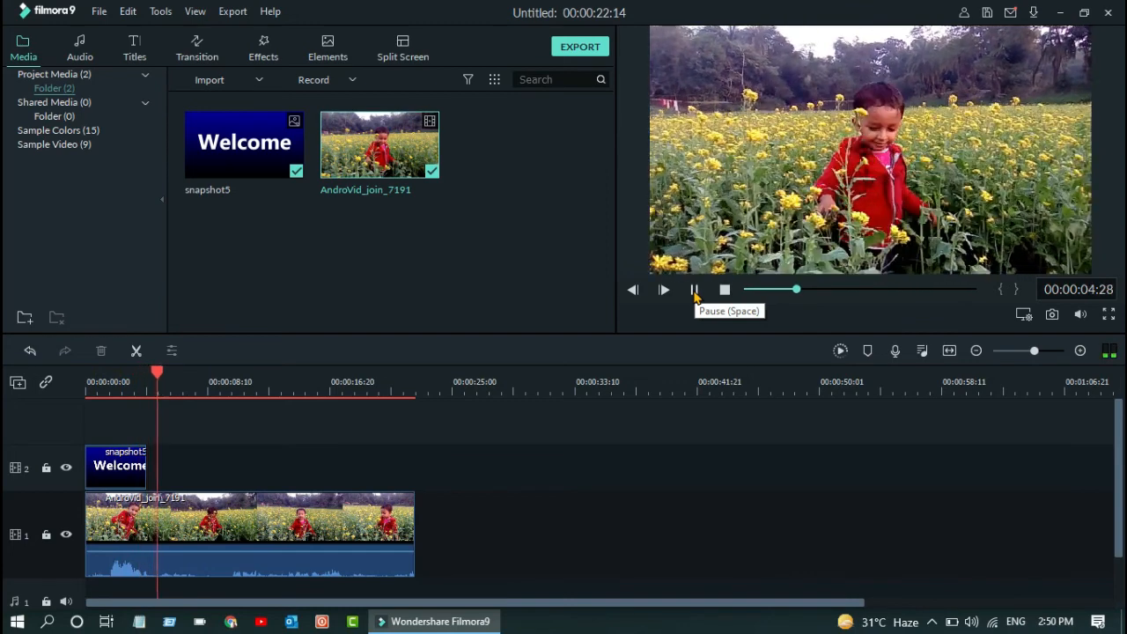
{"action": "left_click", "coordinate": [694, 294]}
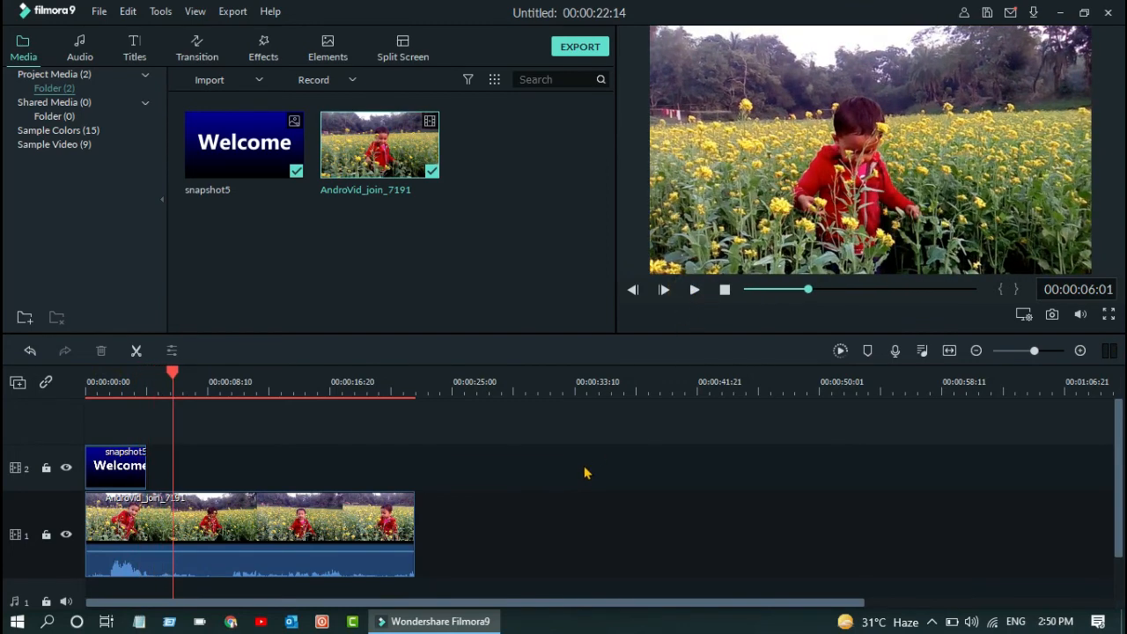